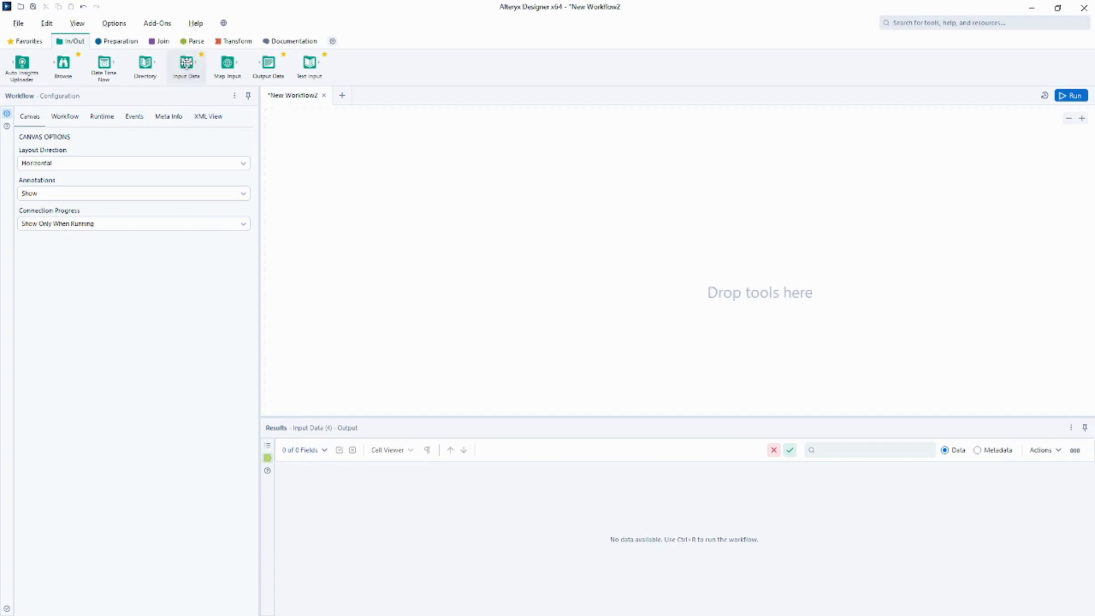
- Add an Input Data tool to the empty workflow canvas
drag(187, 63, 474, 208)
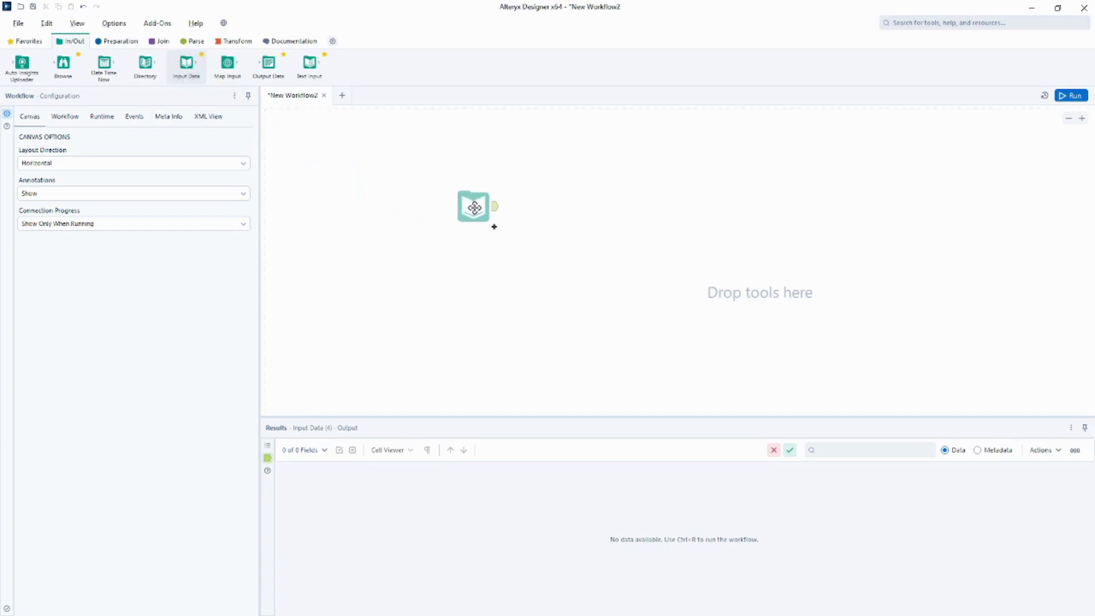
click(1072, 119)
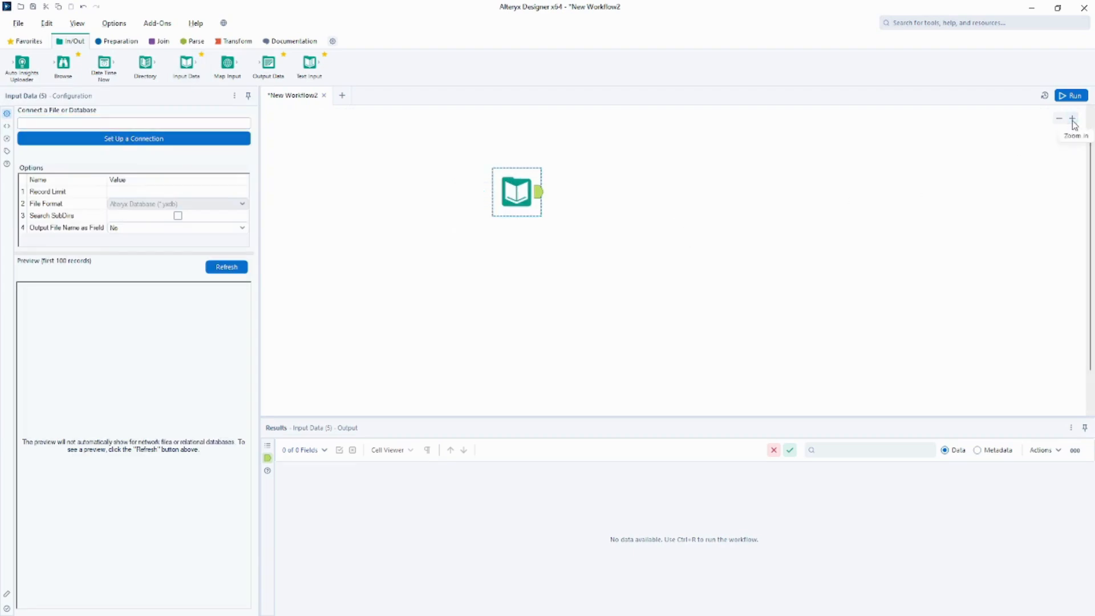
click(1073, 119)
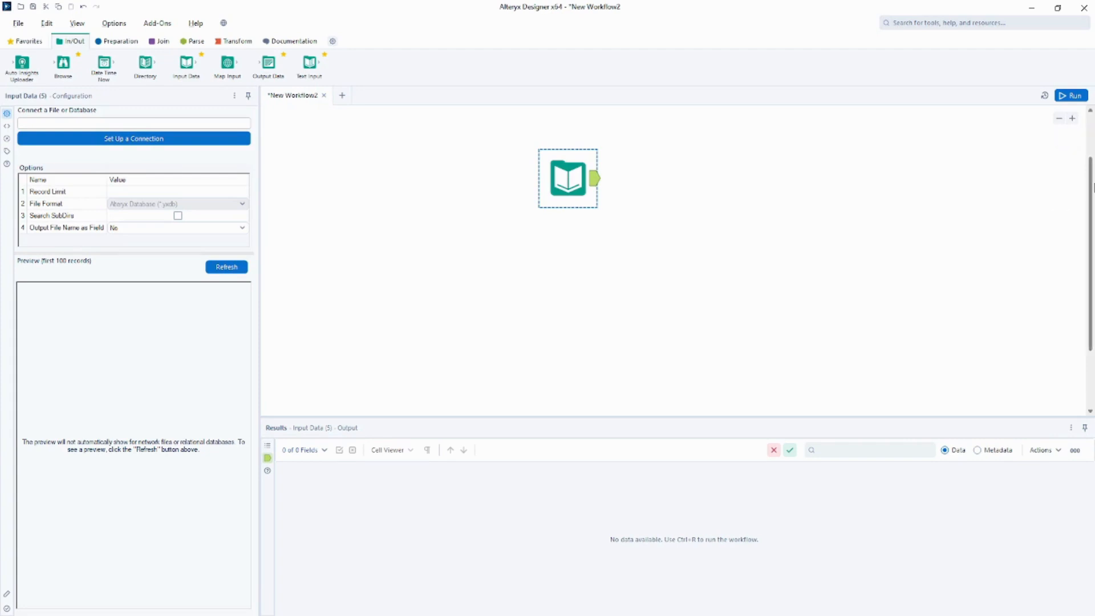
drag(1091, 187, 1091, 157)
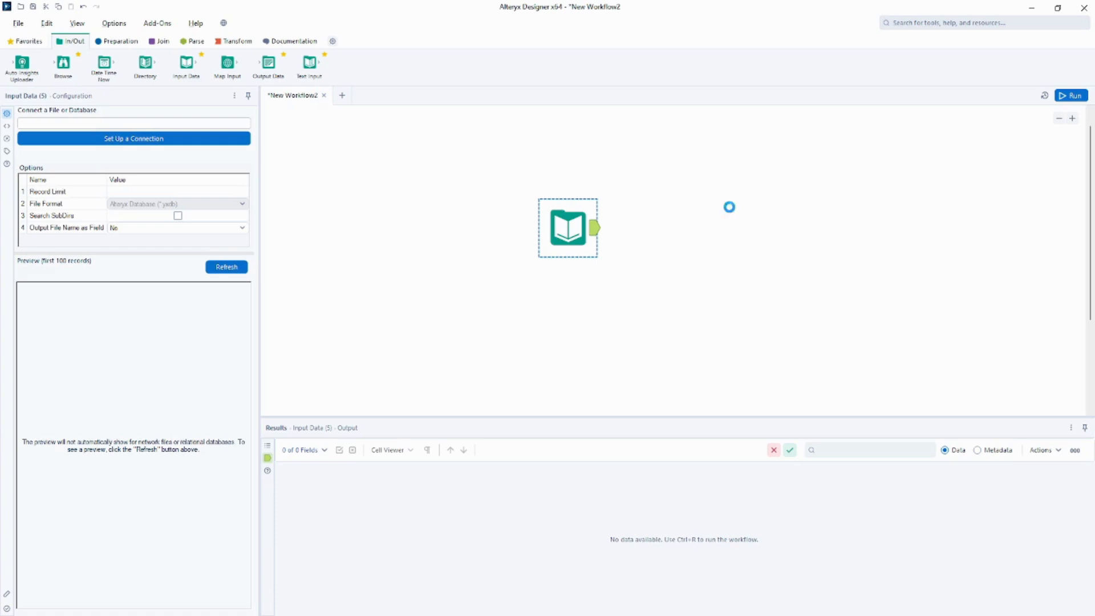
click(728, 208)
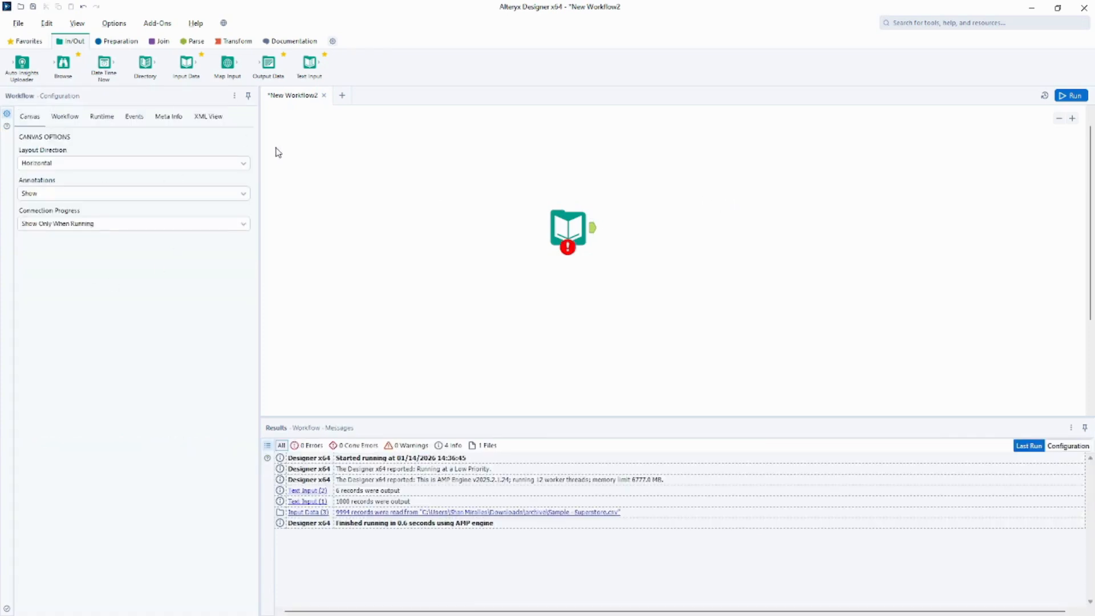
- Start setting up a connection for the Input Data tool and clear the list of recent connections
click(561, 230)
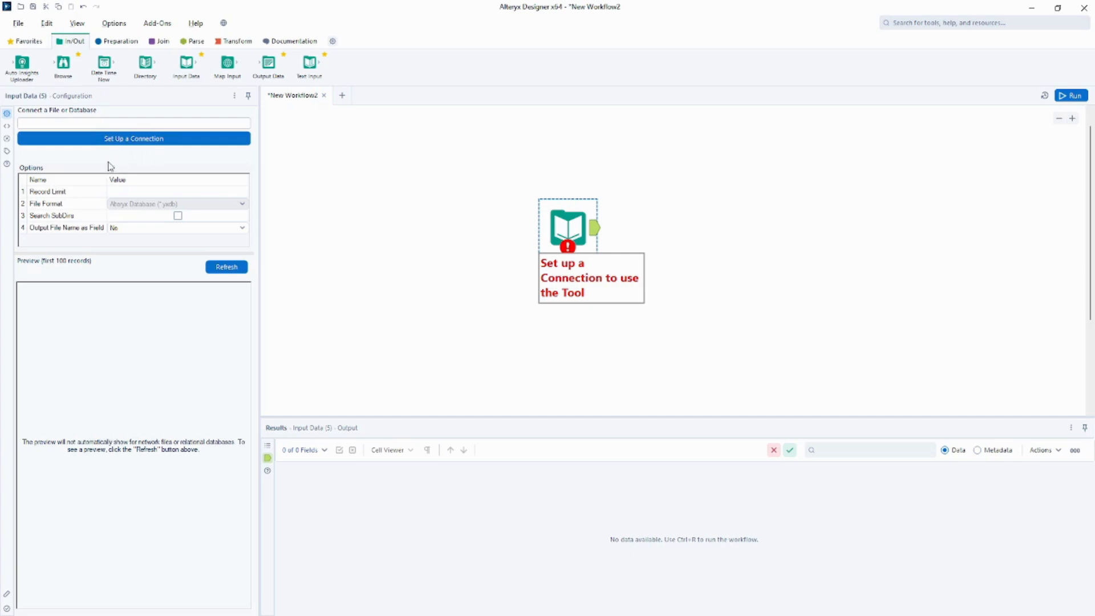
click(128, 139)
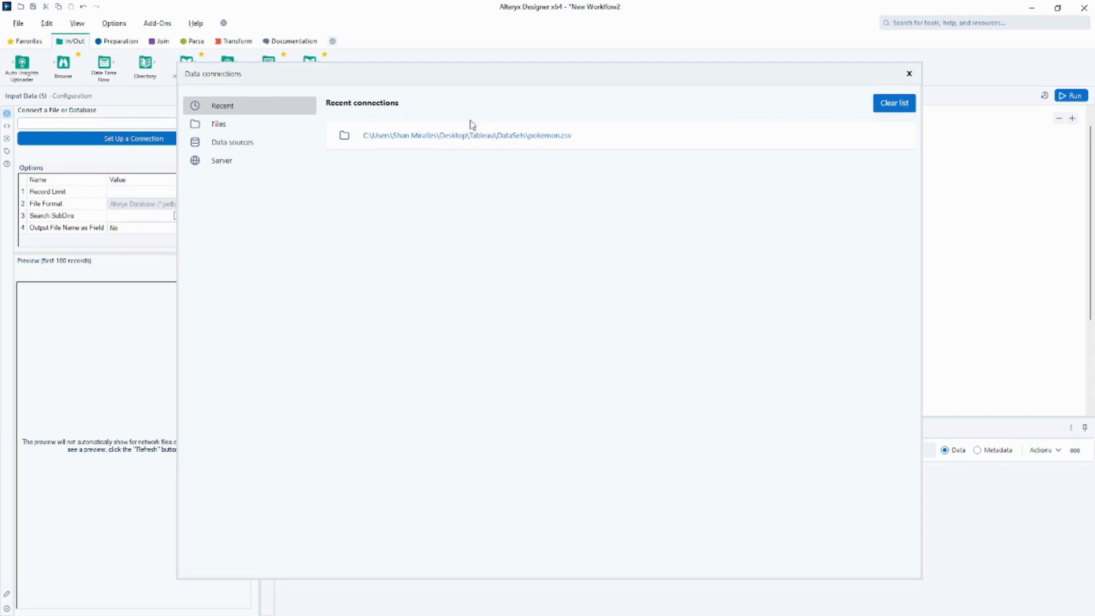
click(889, 107)
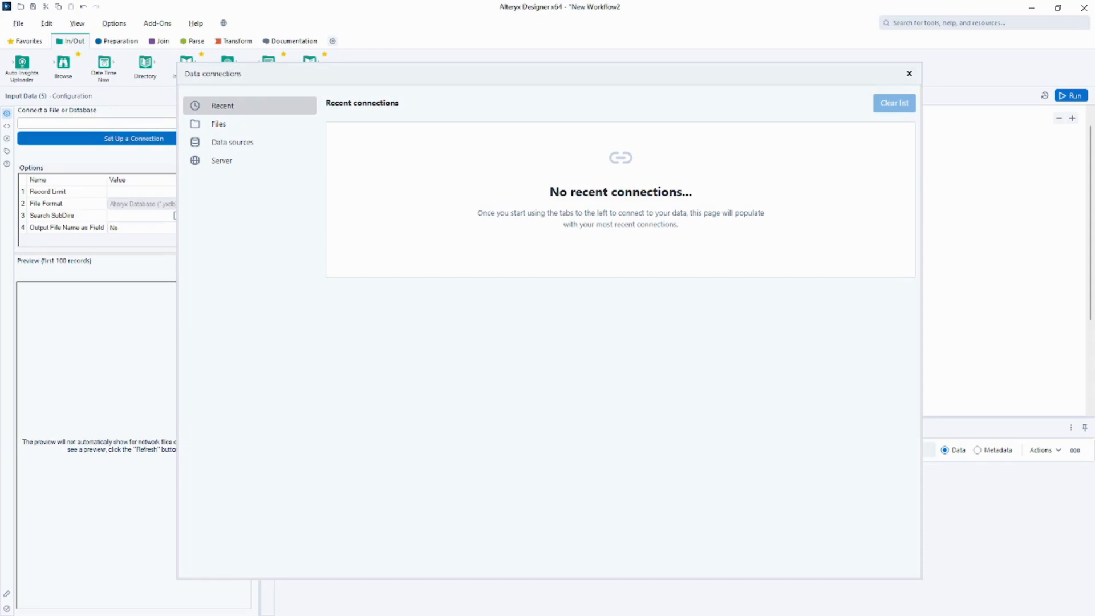
- Review the Files, Data sources and Server connection options, returning to the file connections
click(217, 127)
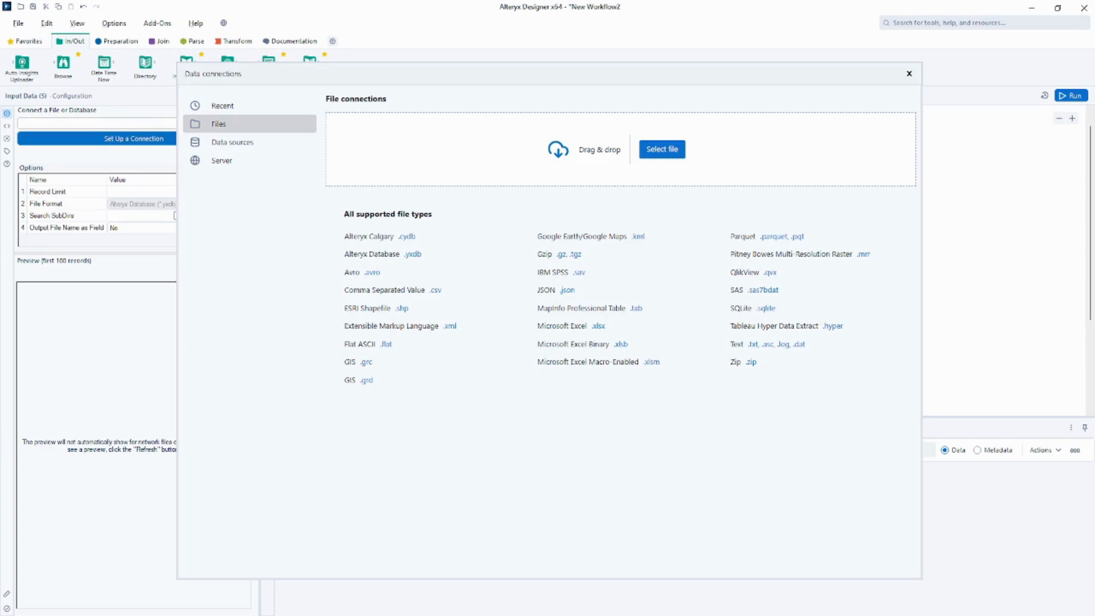
click(238, 150)
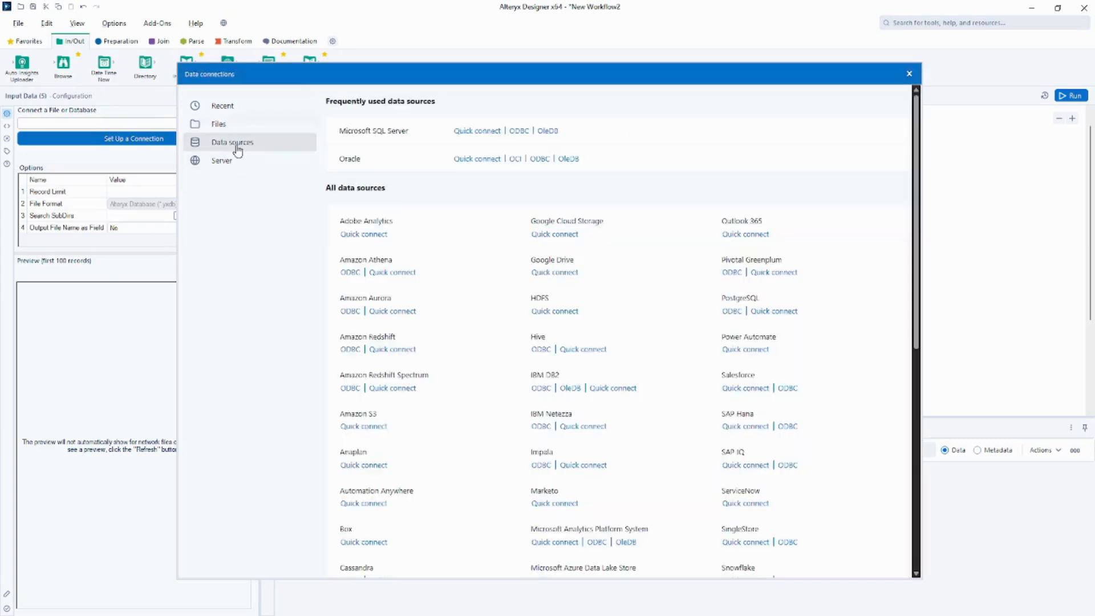
click(223, 162)
click(220, 128)
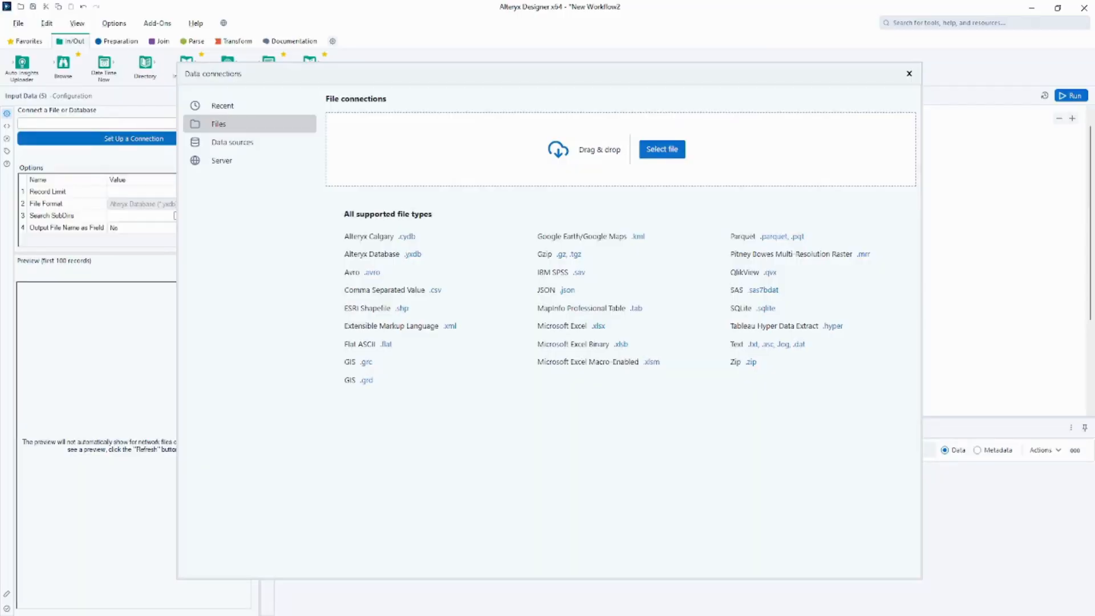
- Switch to the Chrome browser, go to google.com and search for "alteryx input data tool"
drag(0, 108, 510, 130)
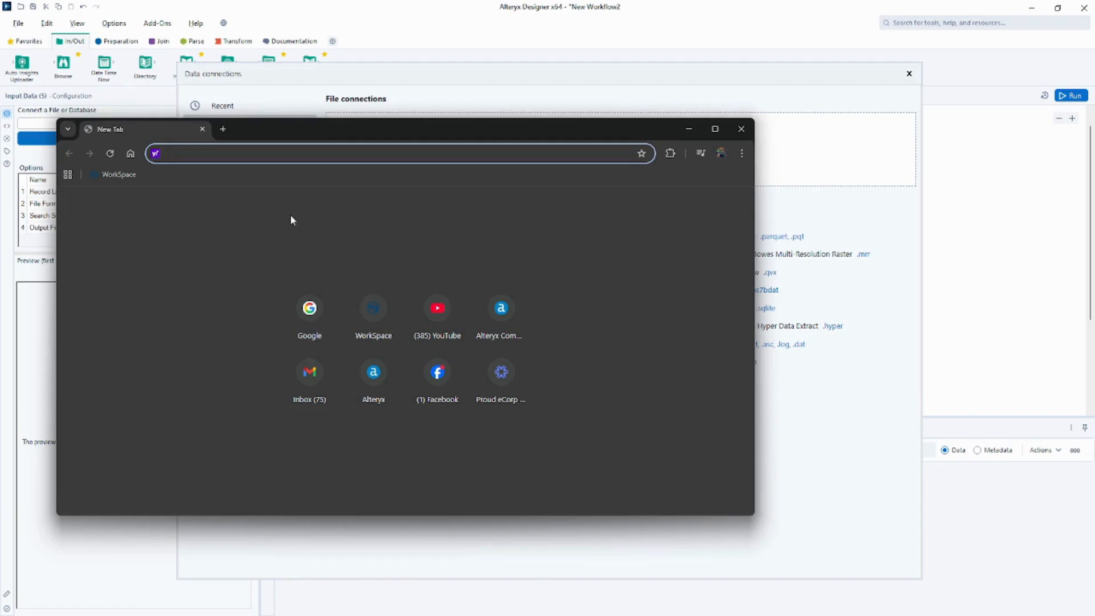
text(google.com)
key(Return)
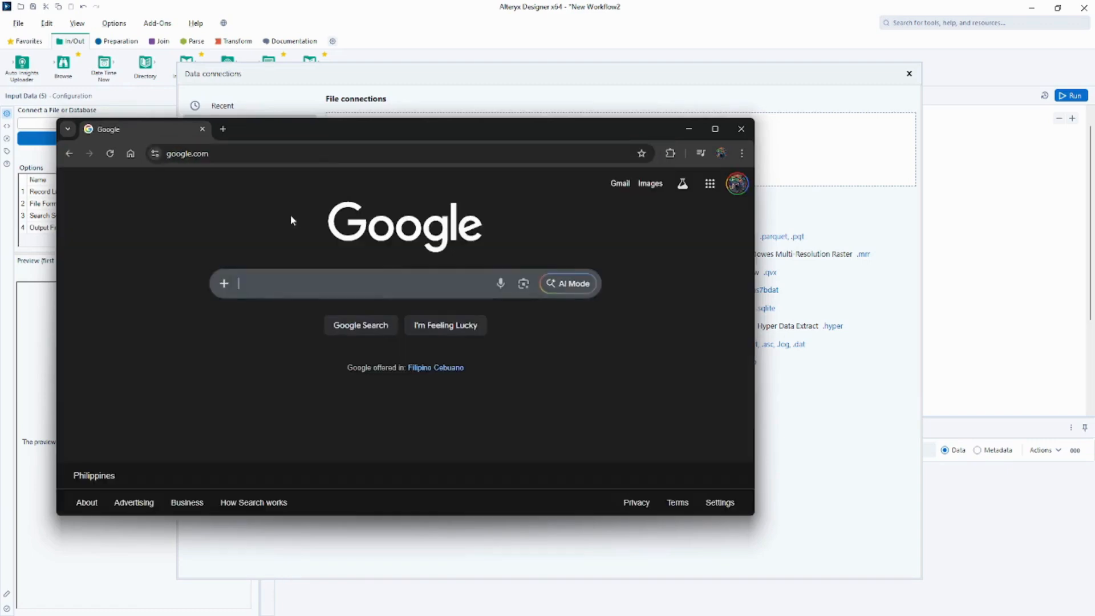
click(272, 285)
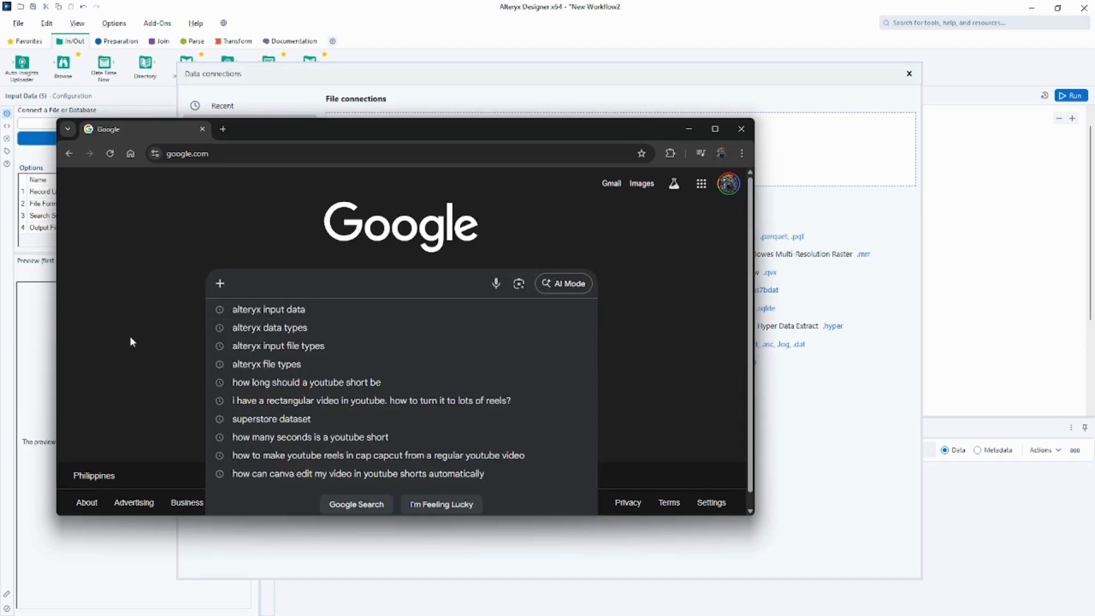
text(alteryx)
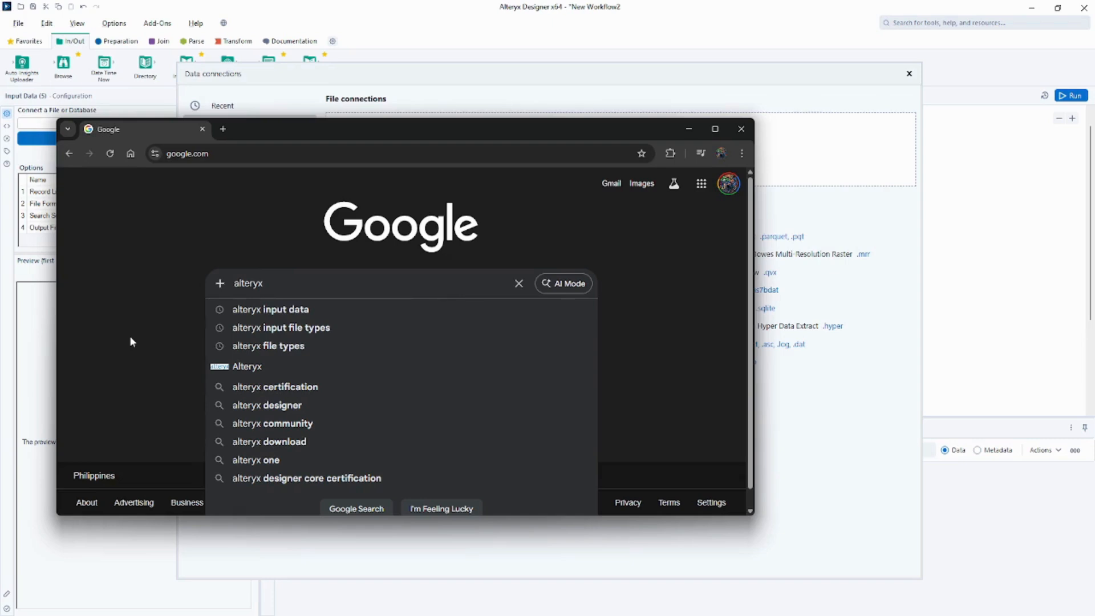
text(inout)
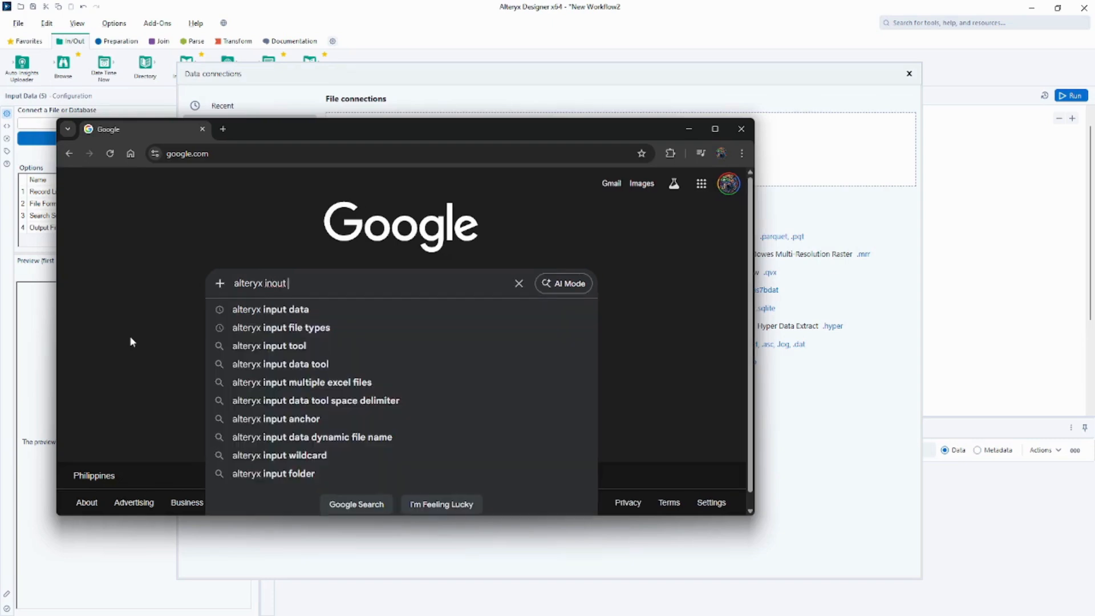
key(Down)
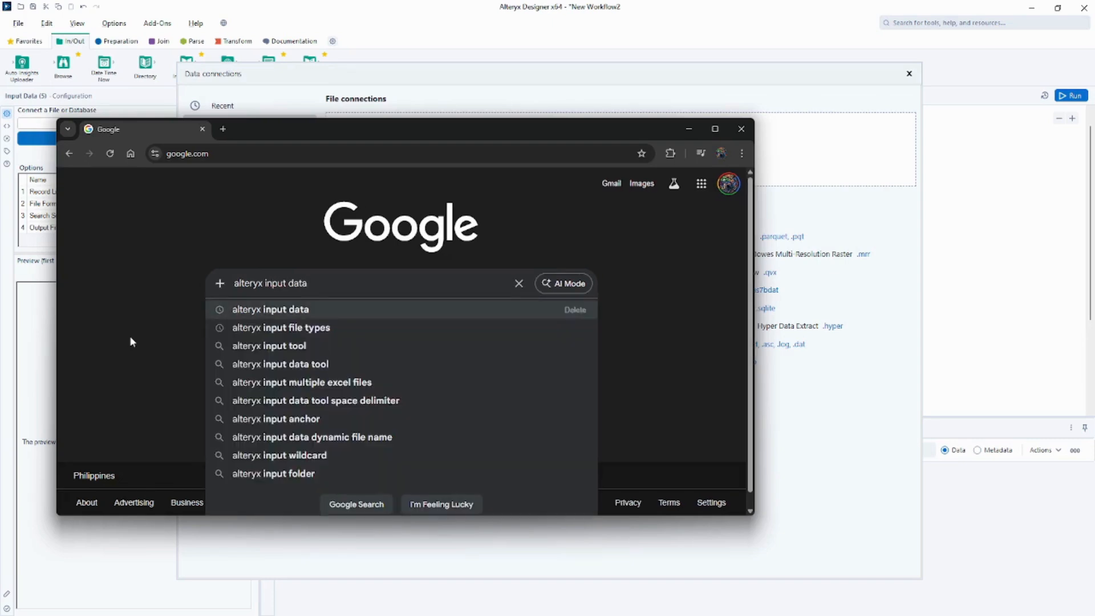
text(tool)
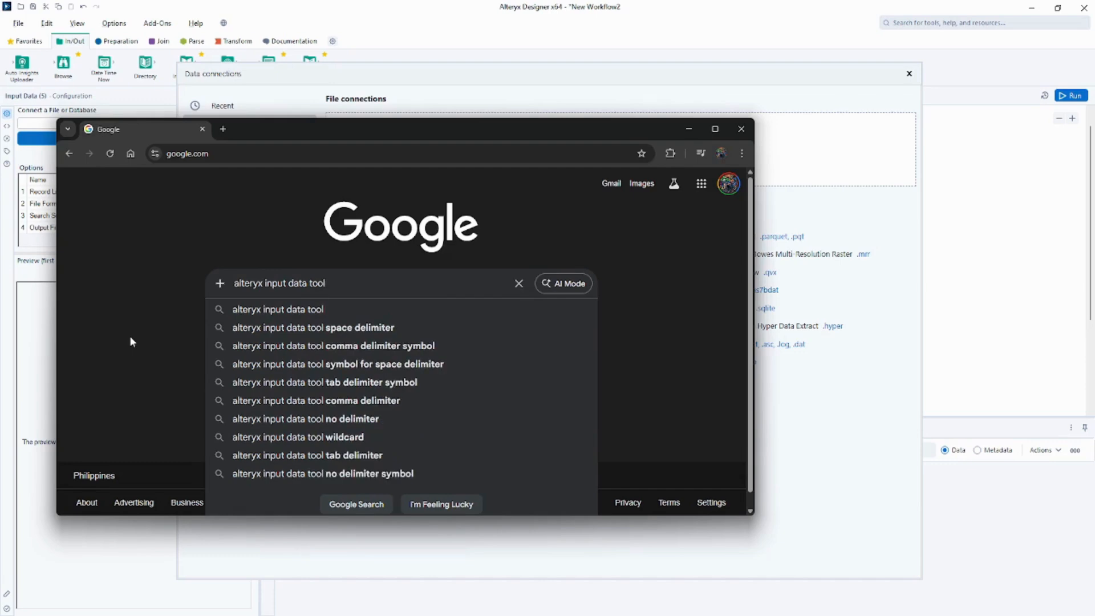
key(Return)
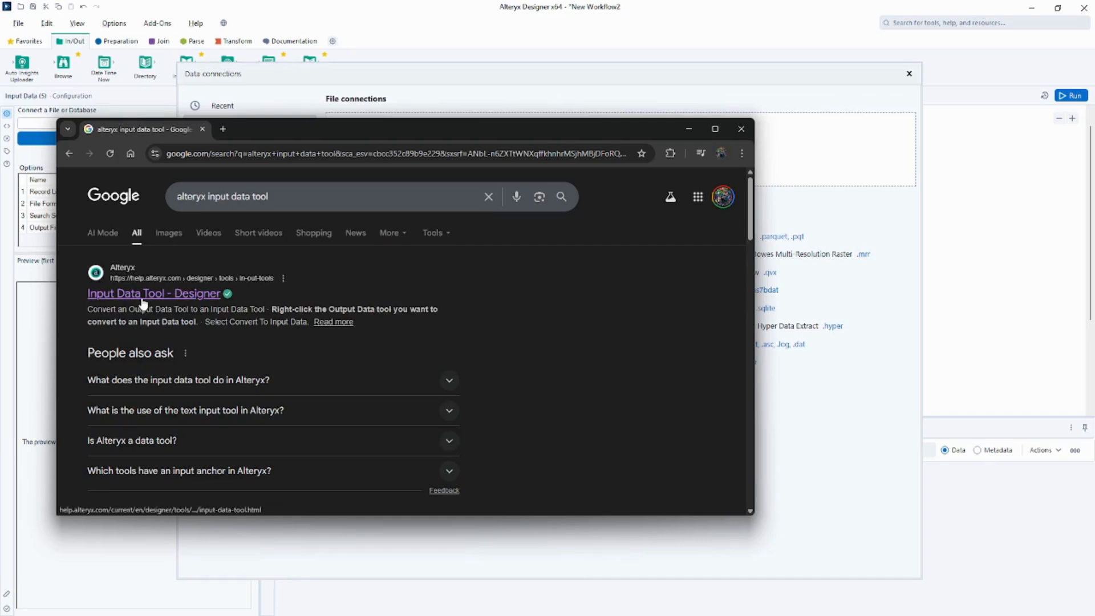
- Open the "Input Data Tool - Designer" search result in a new browser tab and show it
right_click(143, 304)
click(162, 313)
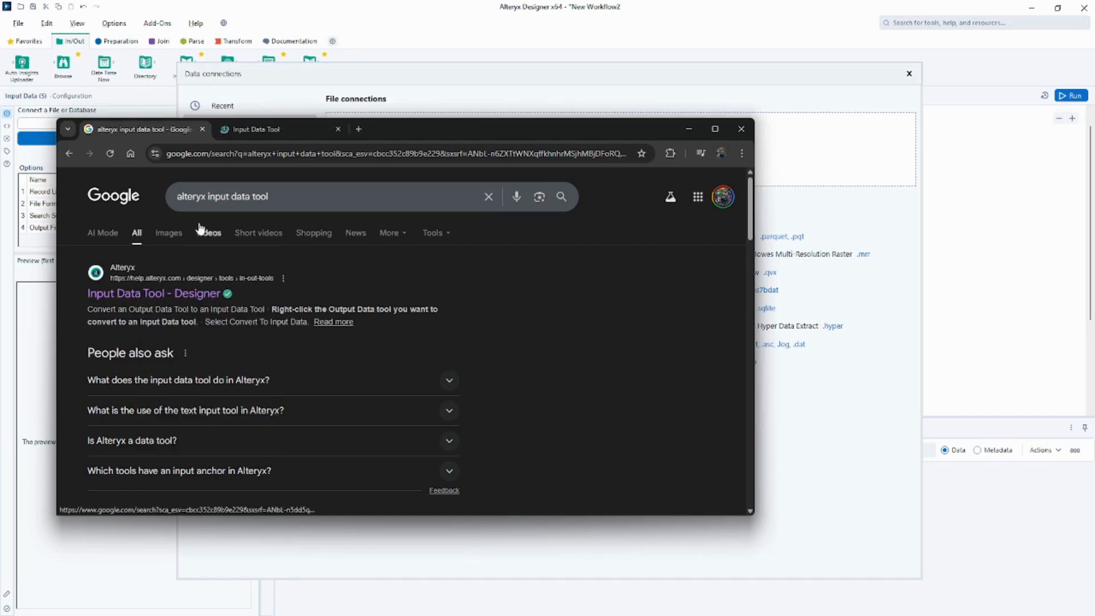
click(263, 131)
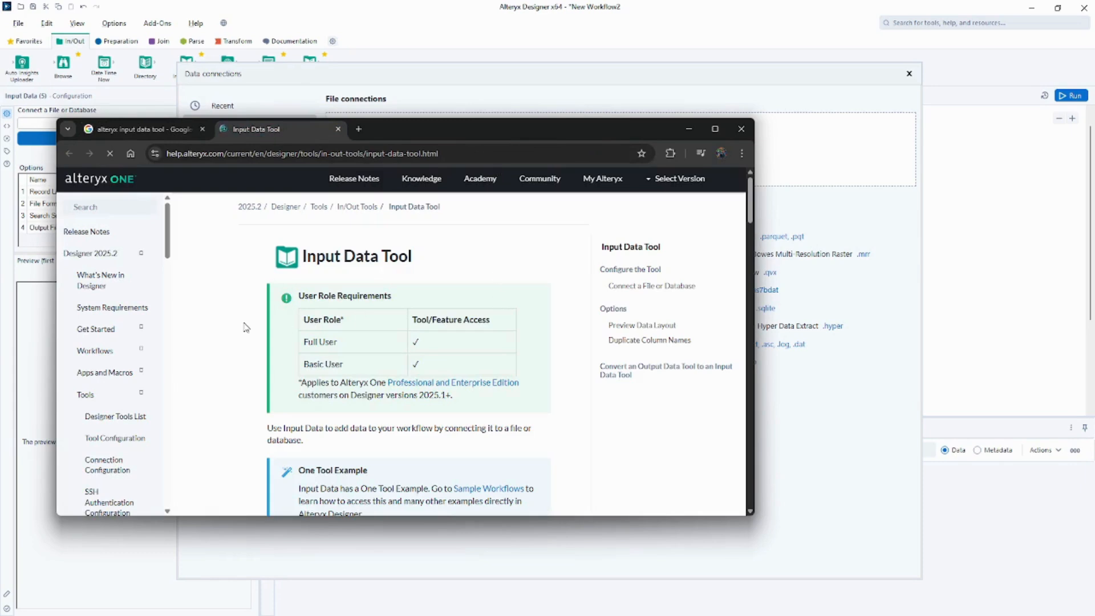
- Examine the help page's Connect a File or Database guidance, expanding Data Sources, Files and Excel, and close the browser
scroll(236, 342, down, 5)
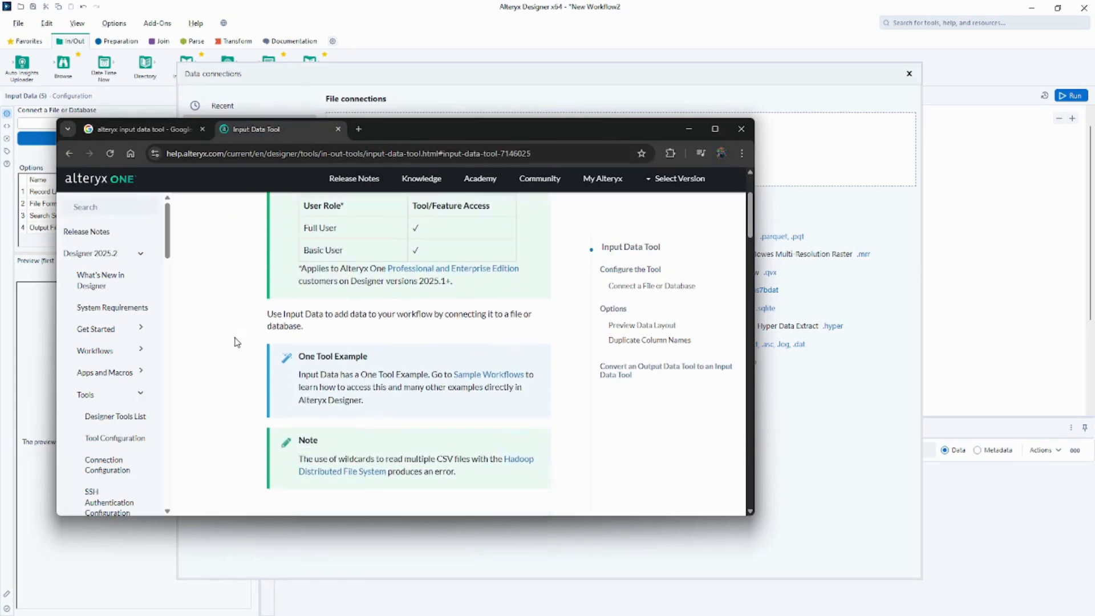
scroll(237, 342, down, 4)
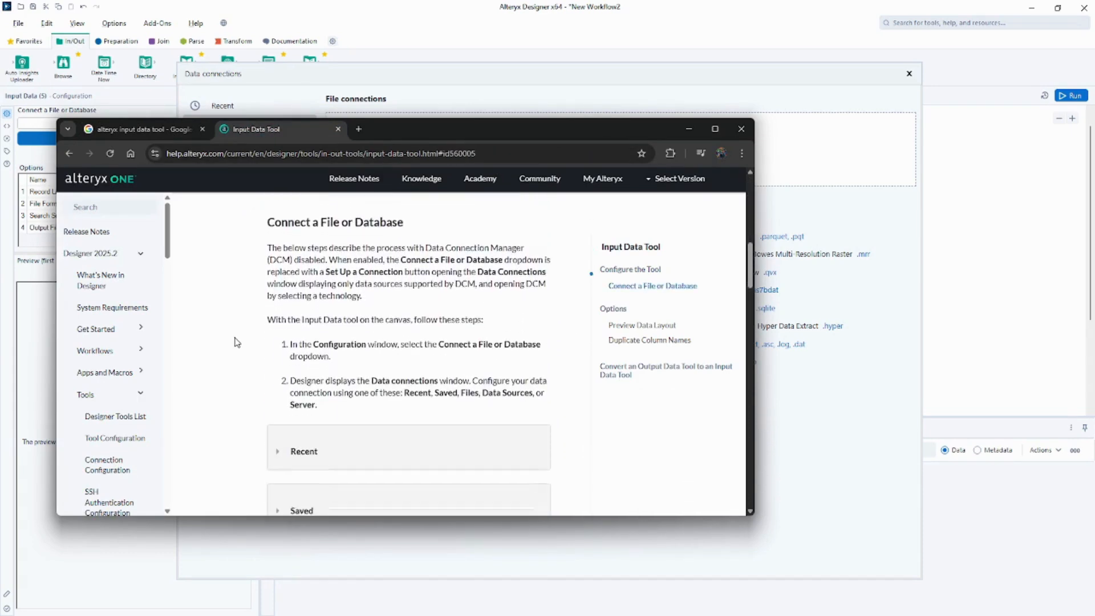
scroll(236, 342, down, 3)
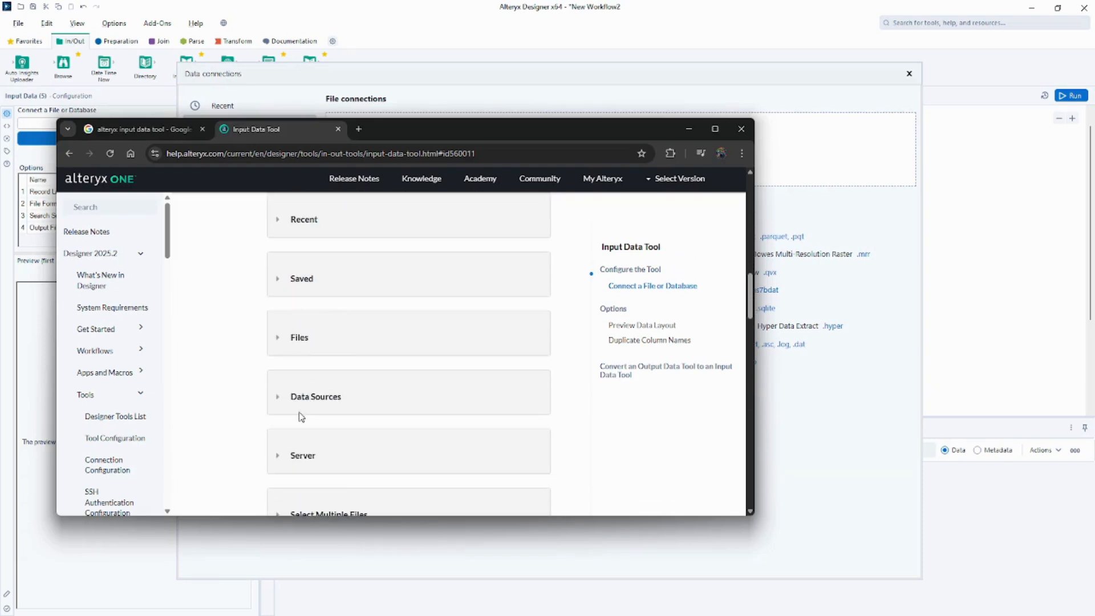
click(285, 398)
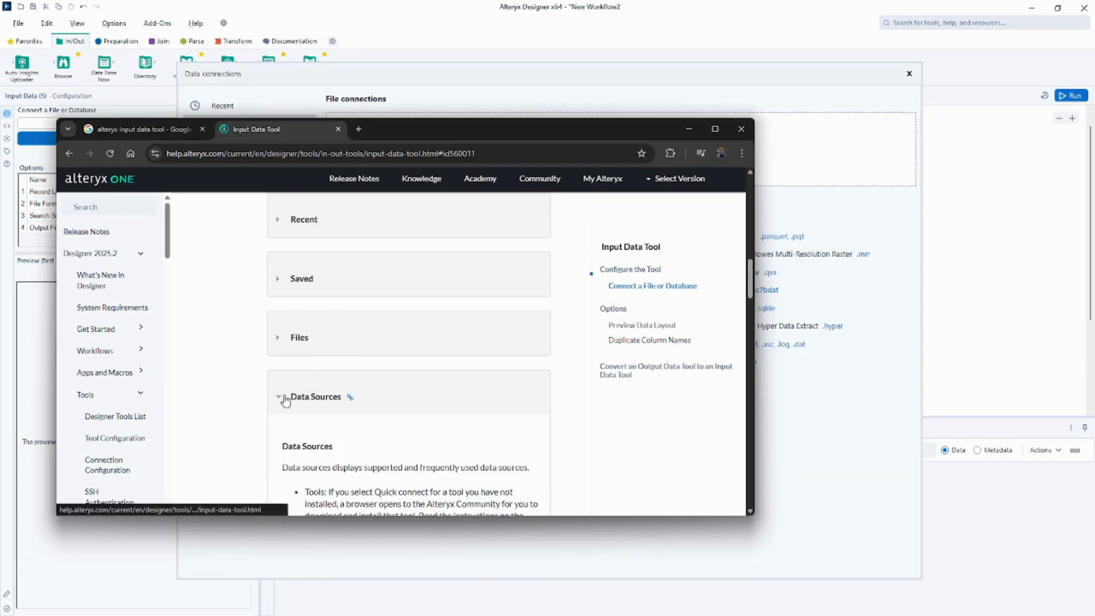
click(296, 339)
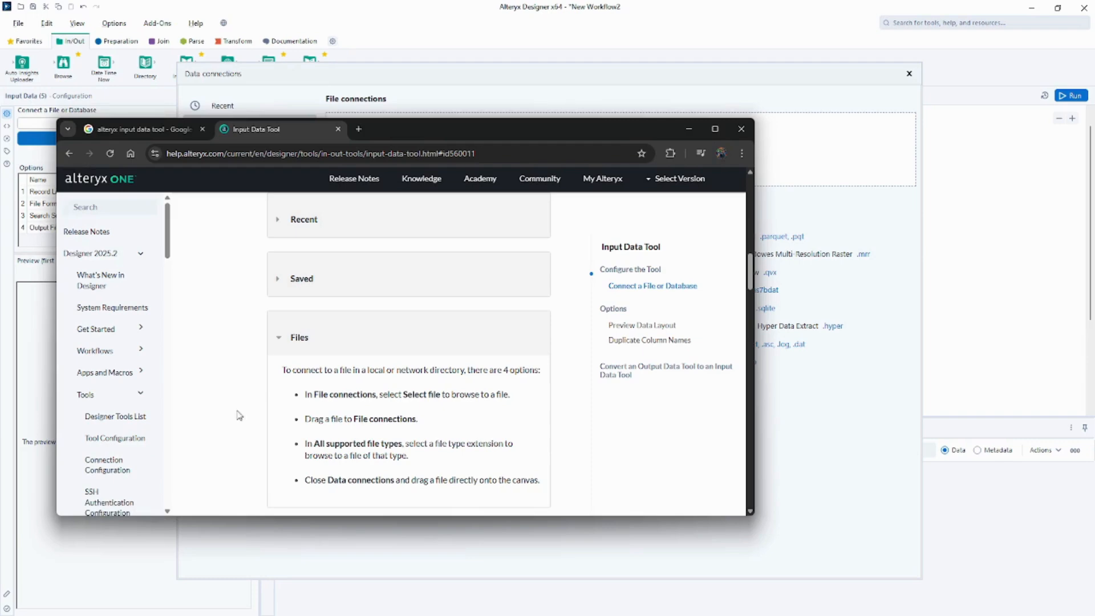
scroll(239, 415, down, 7)
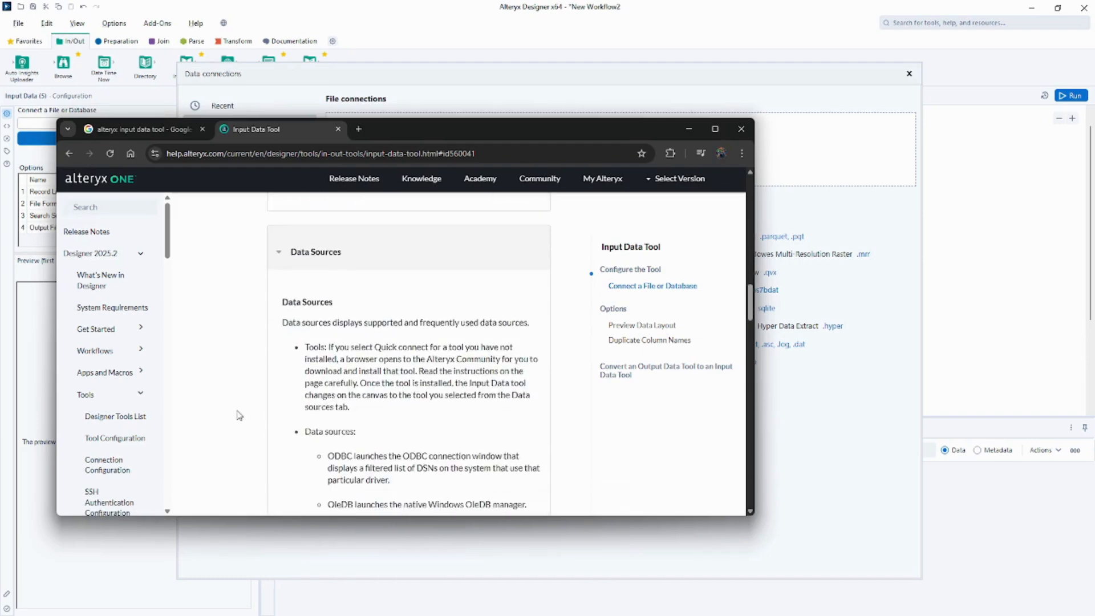
scroll(239, 415, down, 10)
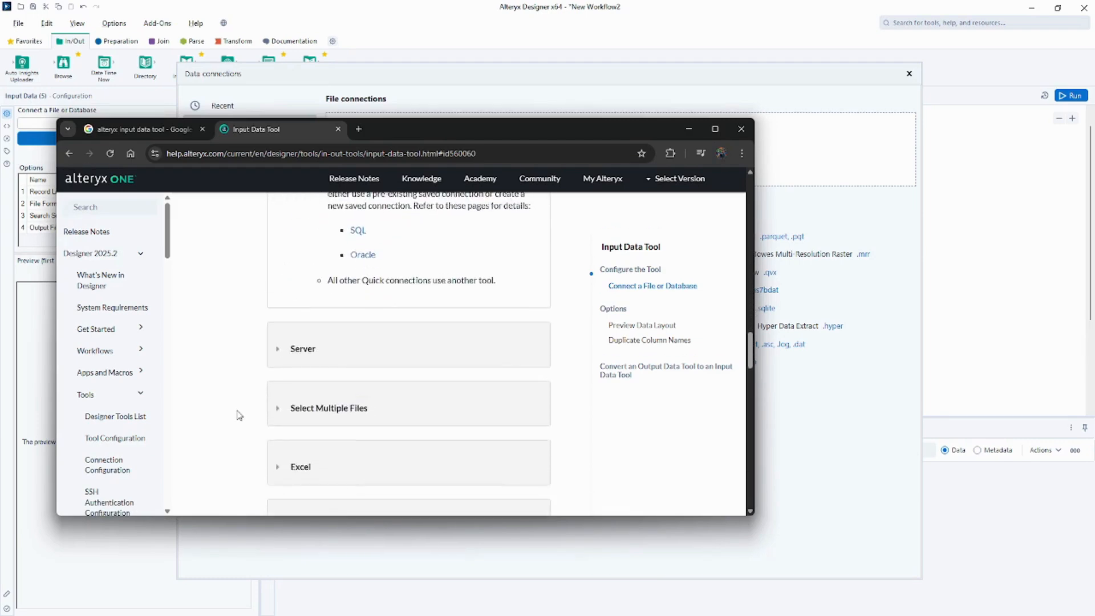
scroll(239, 415, down, 4)
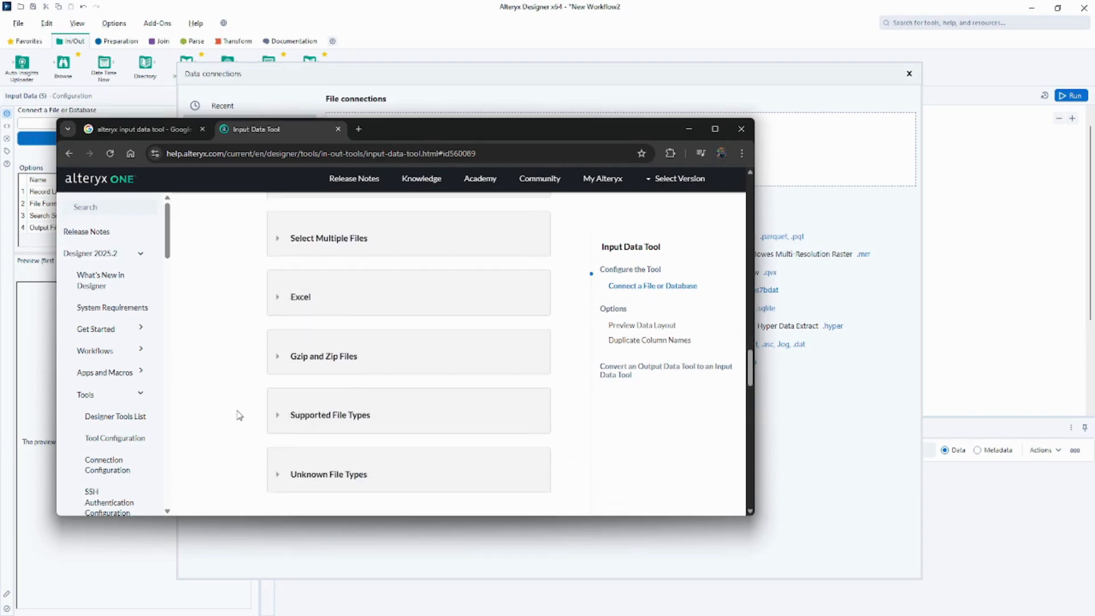
click(301, 286)
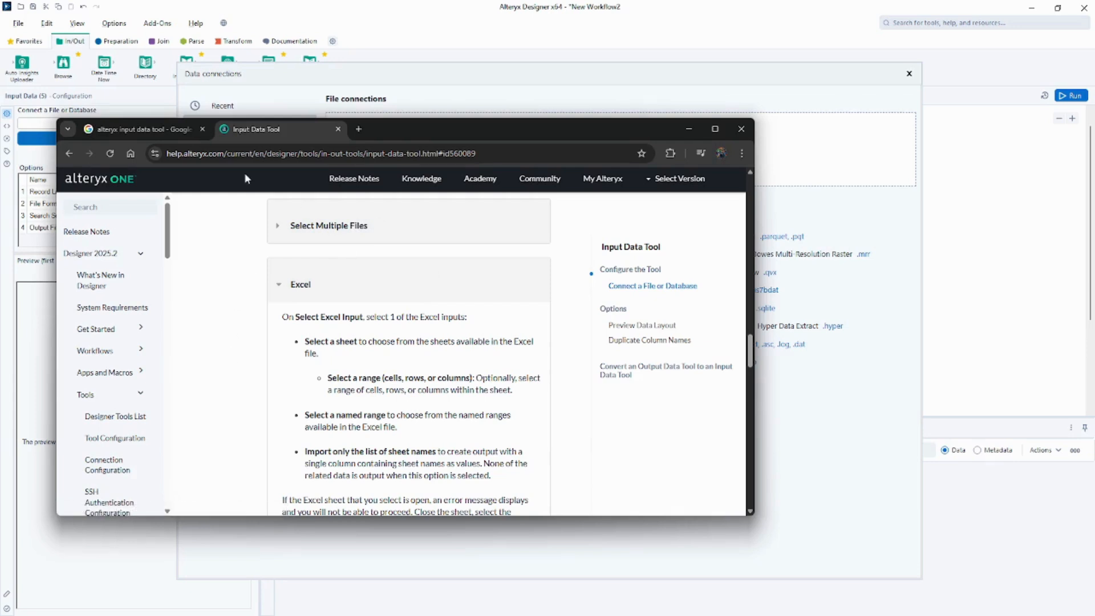
click(740, 135)
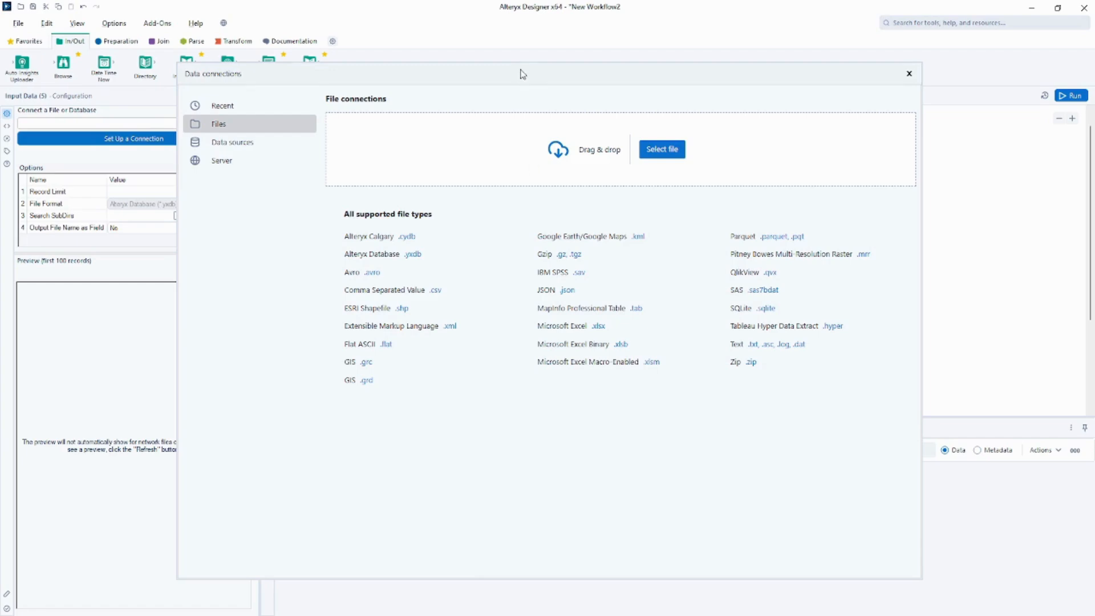
drag(518, 78, 596, 66)
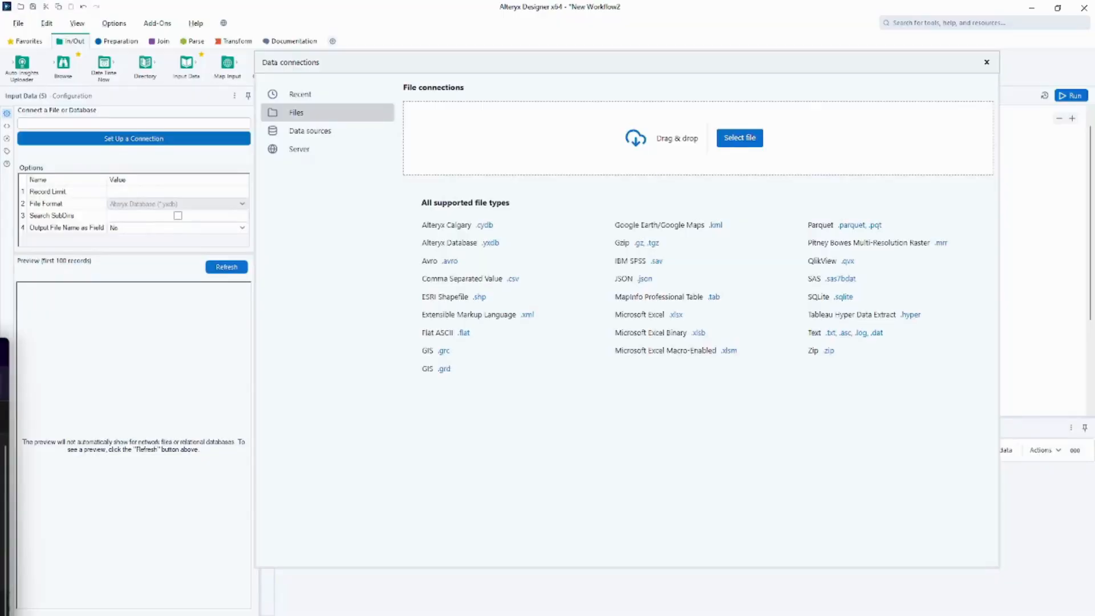
drag(4, 354, 596, 317)
drag(360, 404, 637, 166)
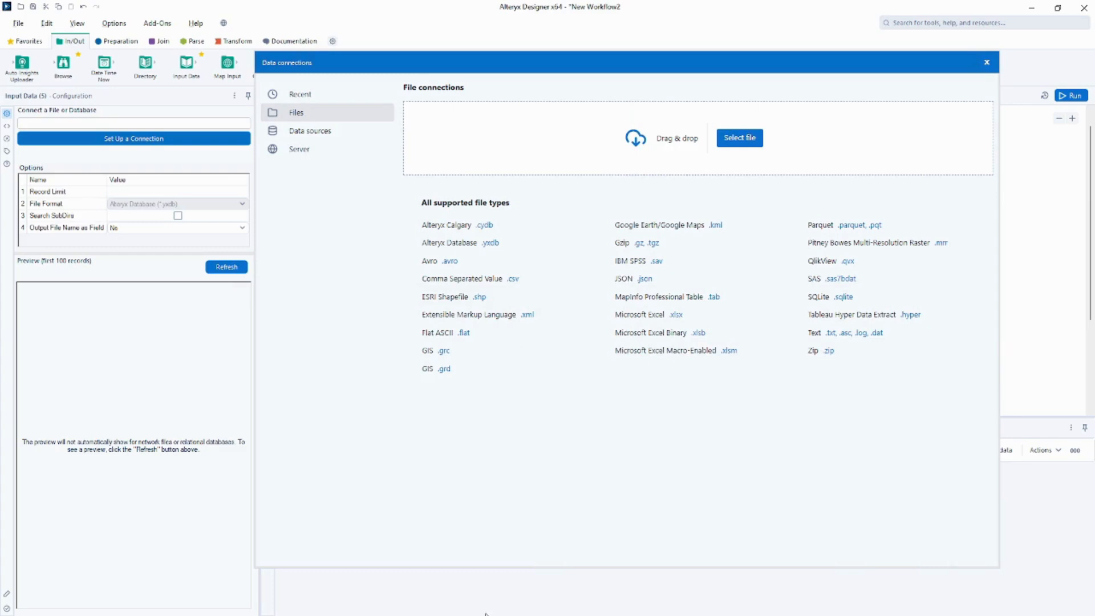
- Connect the Input Data tool to the comma-separated pokemon file in the DataSets folder
click(737, 141)
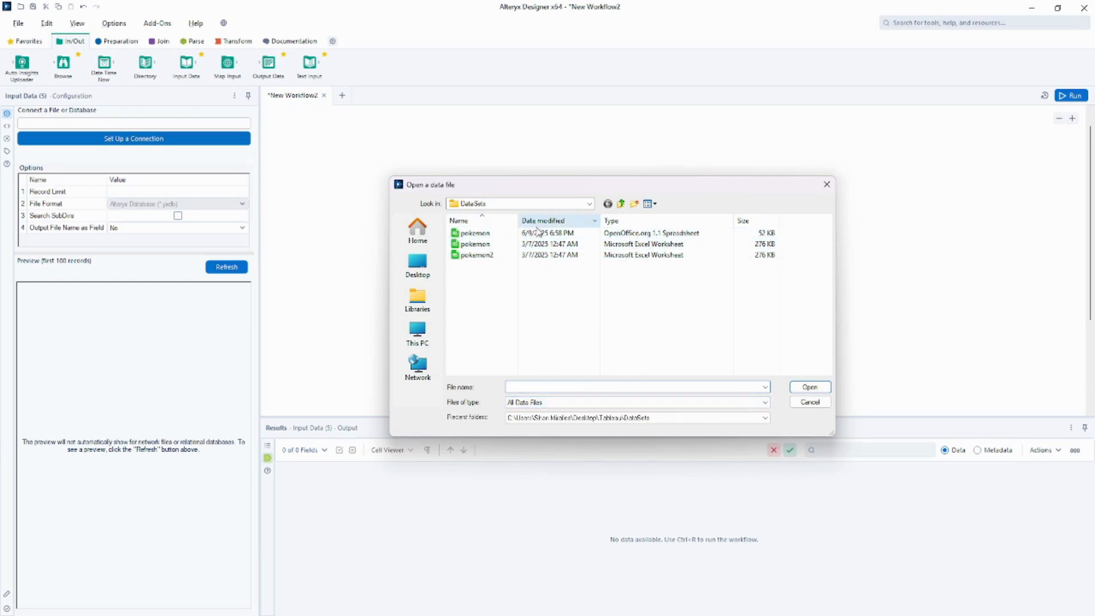
click(485, 234)
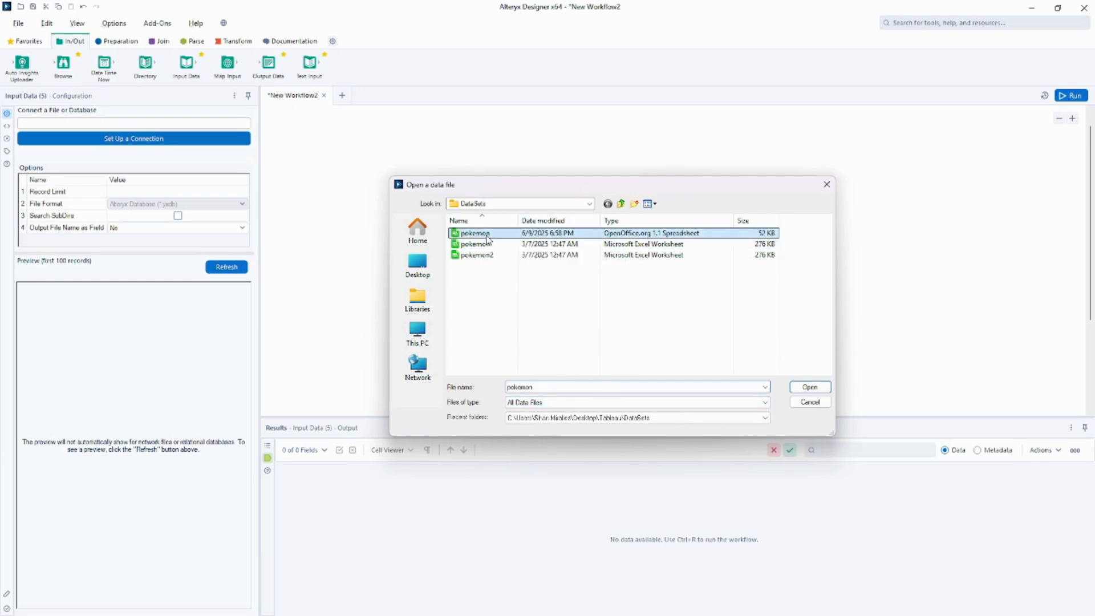
click(821, 387)
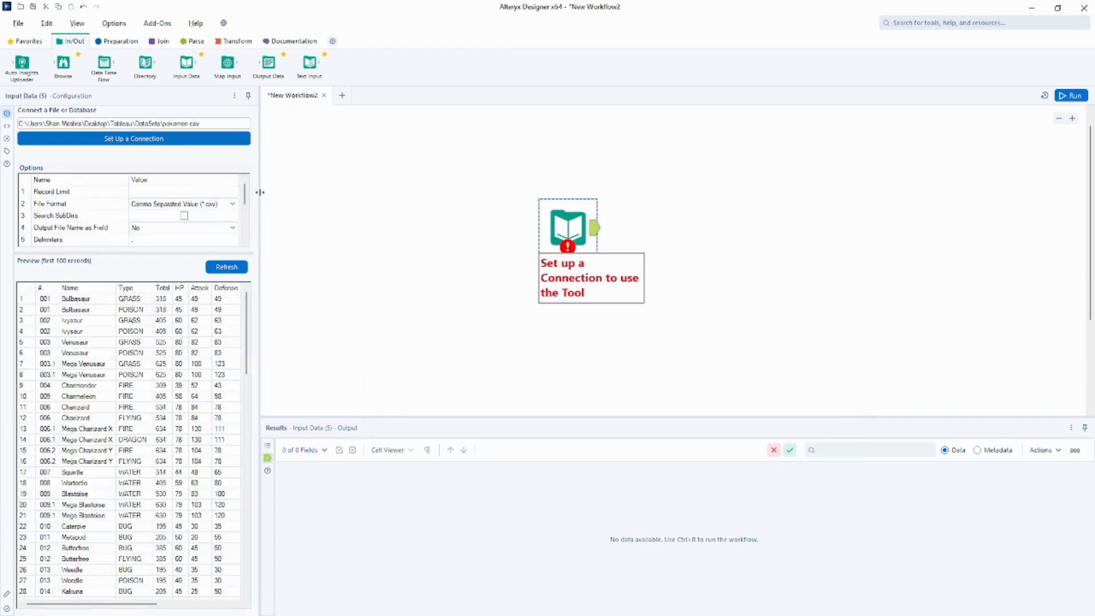
- Widen the configuration area, examine the CSV import options from Record Limit to Allow Shared Write Access, and refresh the data preview
drag(259, 192, 373, 203)
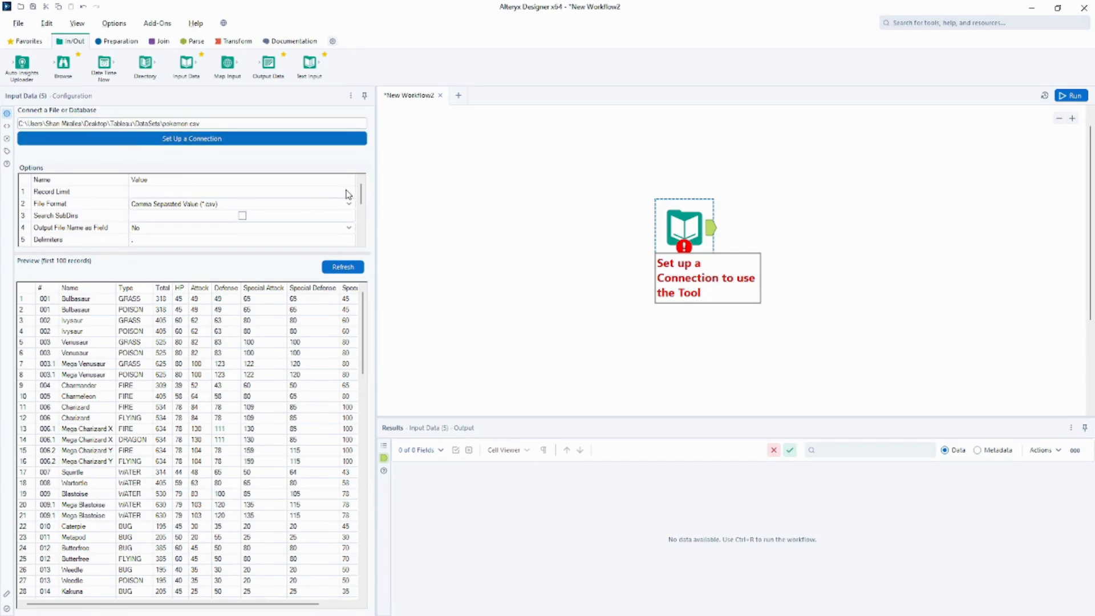
drag(361, 196, 363, 228)
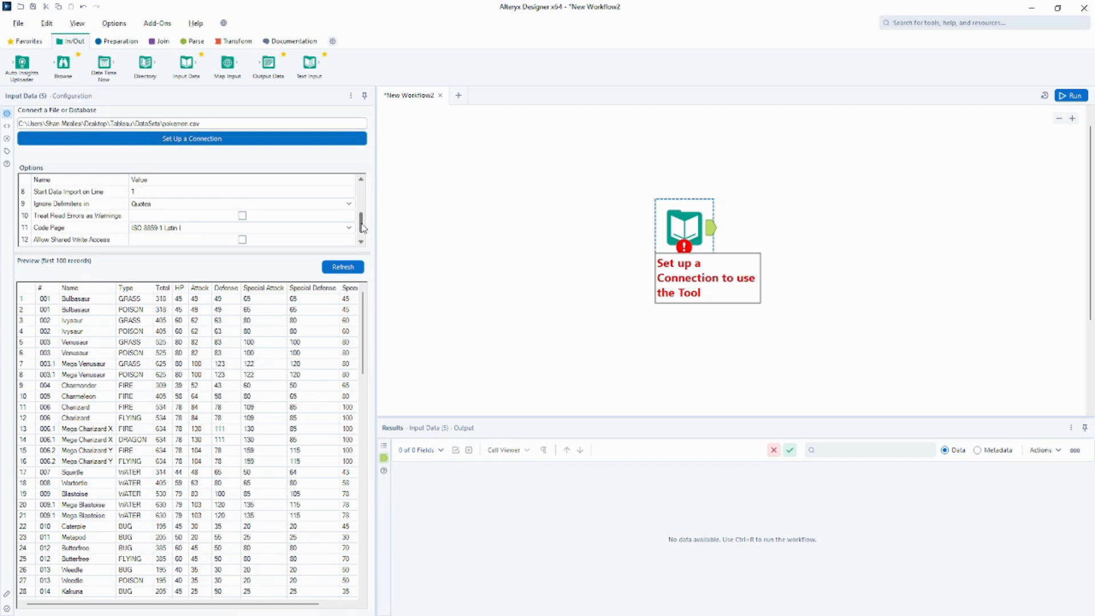
drag(363, 227, 364, 224)
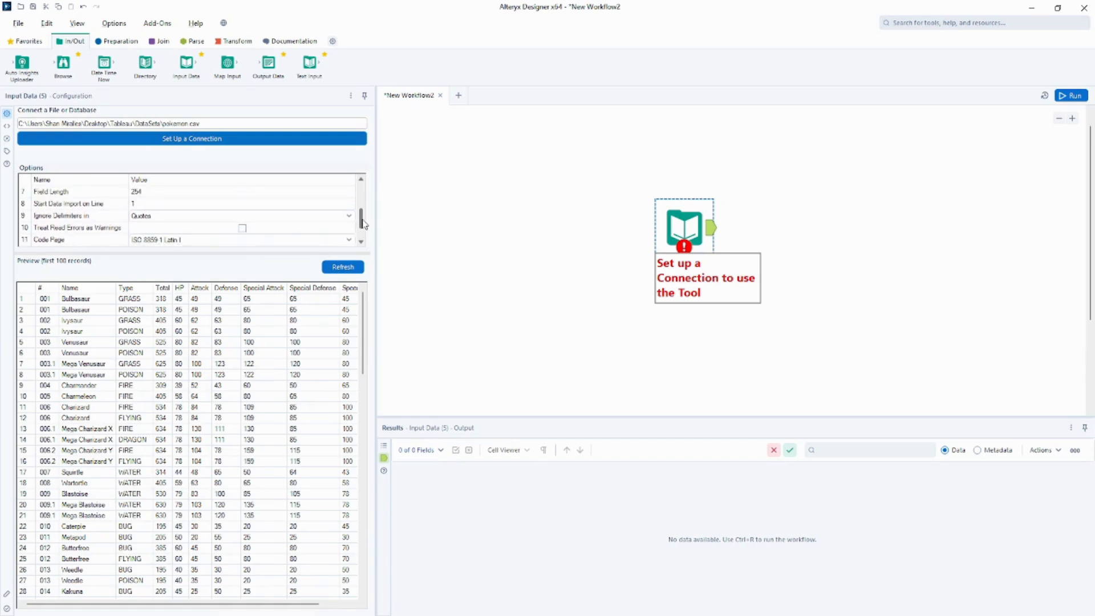
click(336, 268)
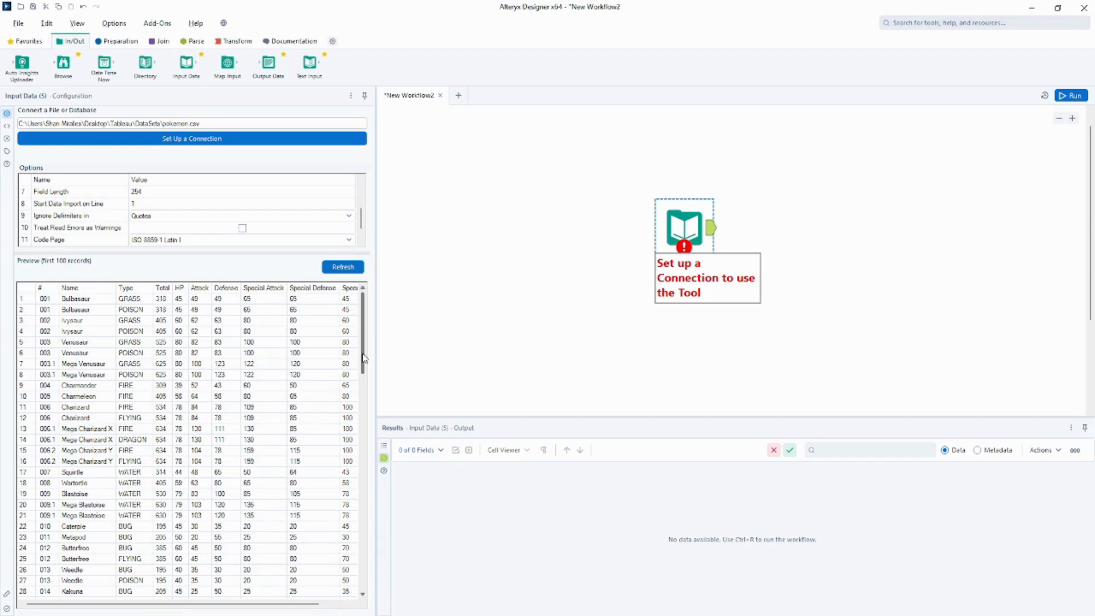
mouse_move(362, 354)
mouse_down()
mouse_move(364, 470)
mouse_move(364, 352)
mouse_up()
mouse_move(361, 227)
mouse_down()
mouse_move(361, 237)
mouse_move(363, 210)
mouse_up()
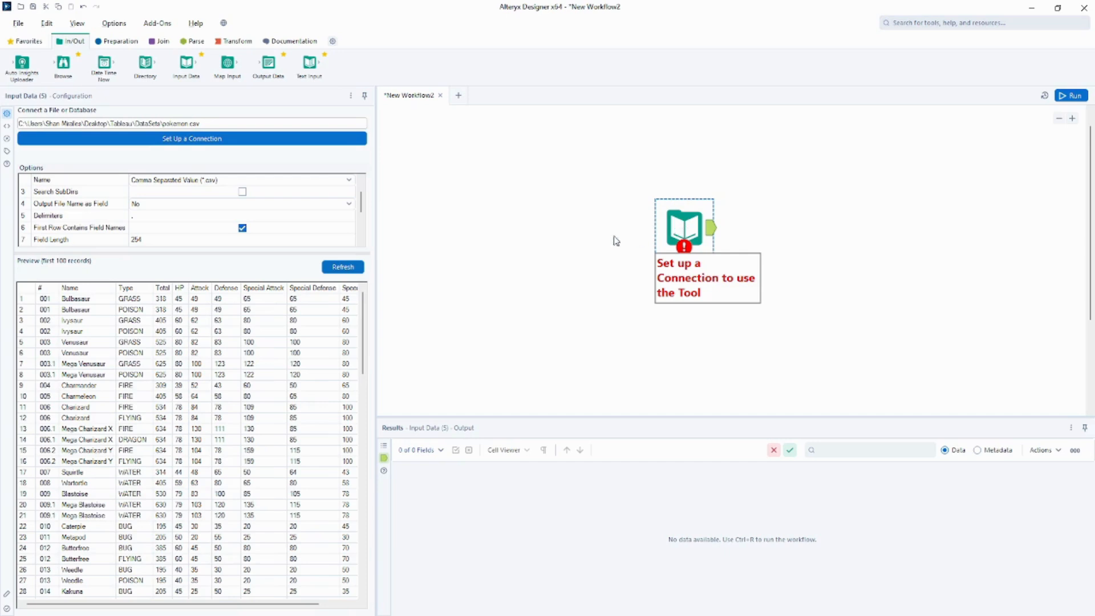
- Move the pokemon.csv input to the canvas's upper-left area and run the workflow
click(550, 234)
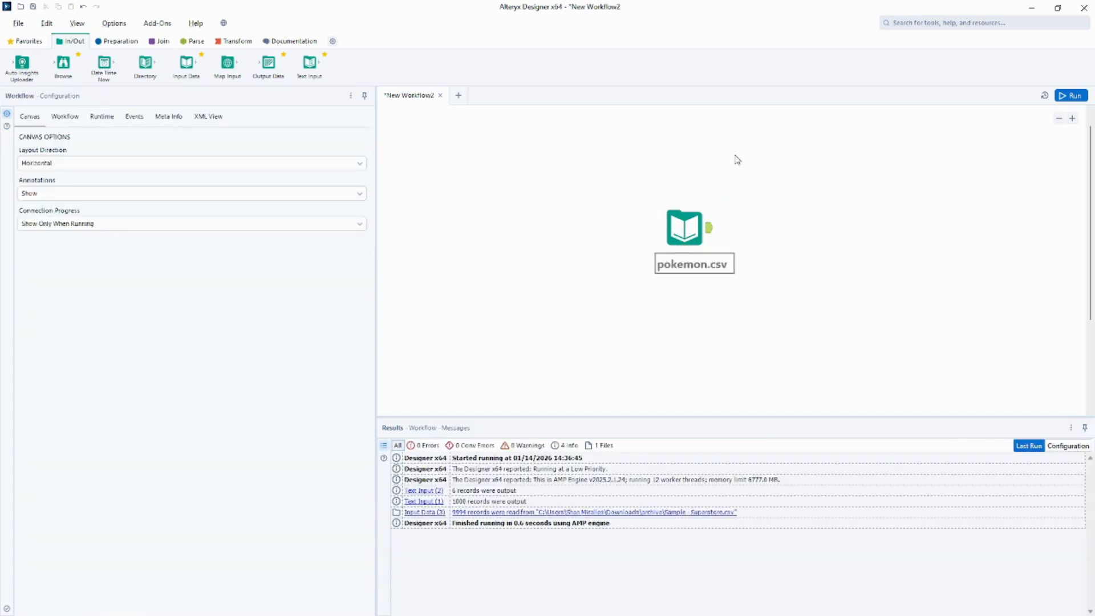
drag(684, 218, 456, 146)
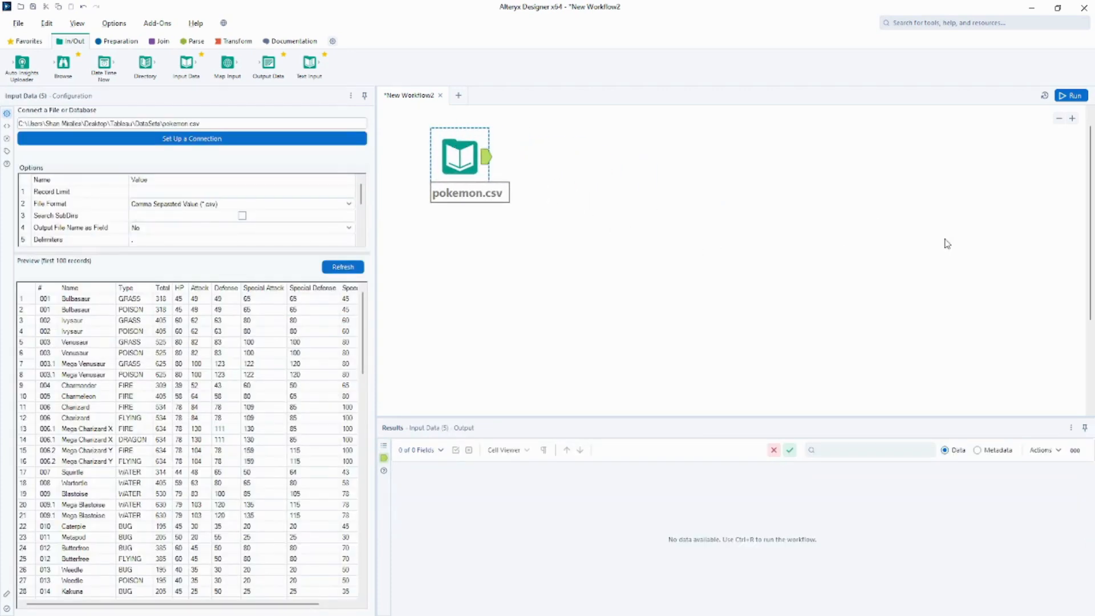
click(1070, 95)
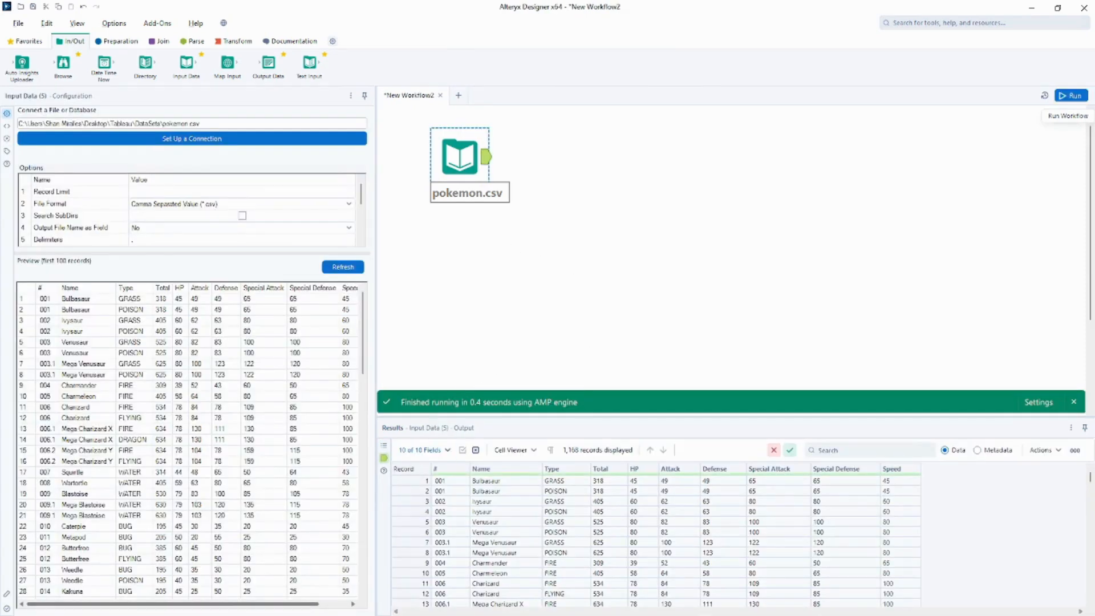
- Switch to the DataSets folder in File Explorer and add the pokemon Excel workbook to the canvas below the pokemon.csv input
mouse_move(239, 615)
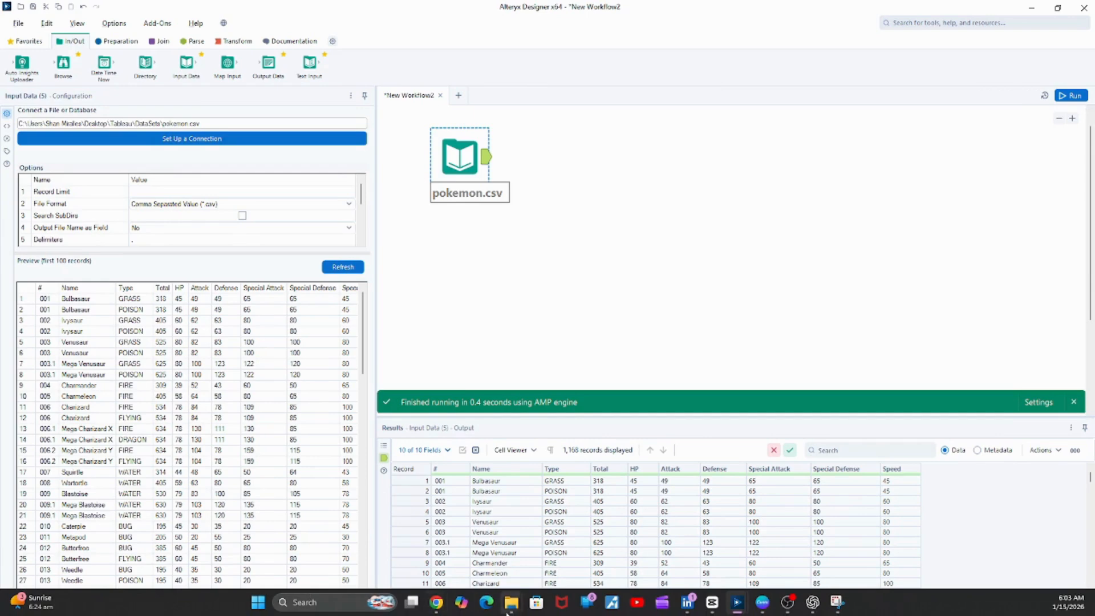
mouse_move(511, 602)
click(409, 554)
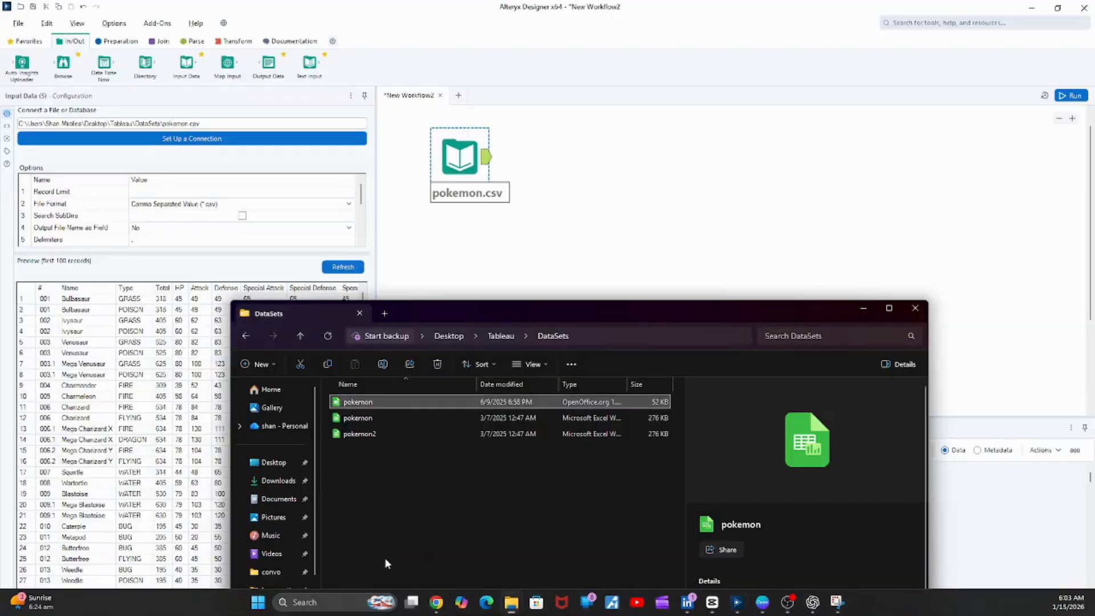
drag(576, 312, 678, 347)
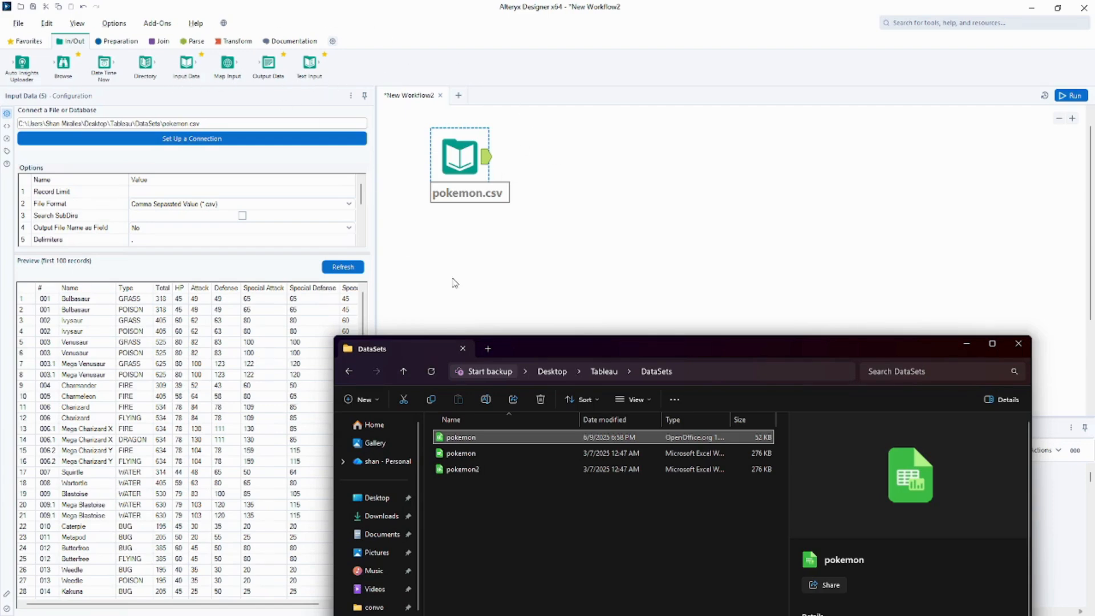
click(461, 458)
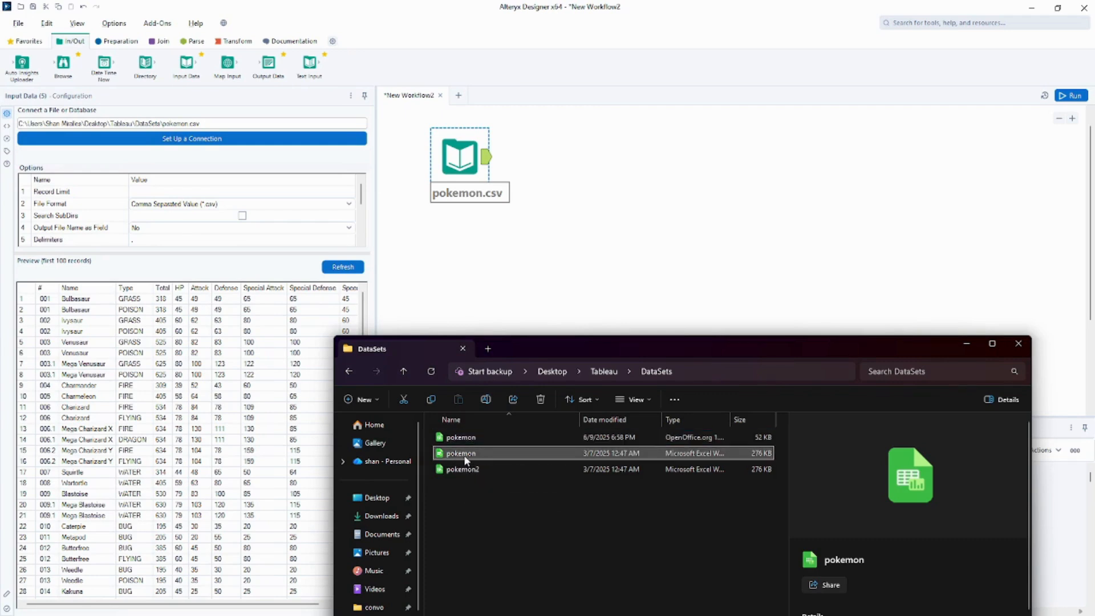
drag(466, 461, 489, 268)
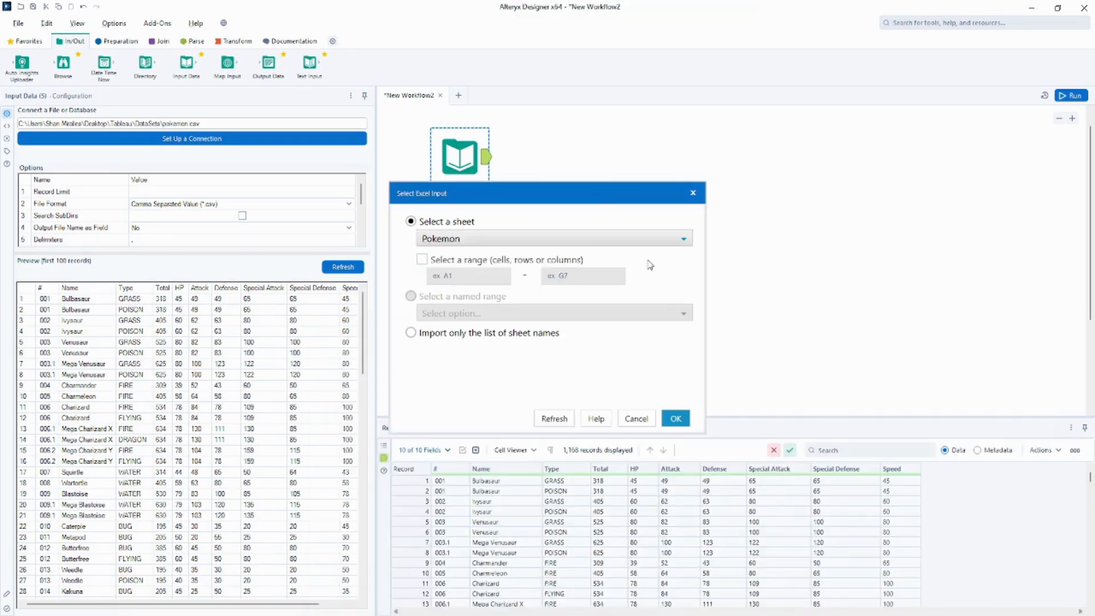
- Review the workbook's sheet choices, import only the list of sheet names, and run the workflow with the new input selected
drag(600, 194, 798, 200)
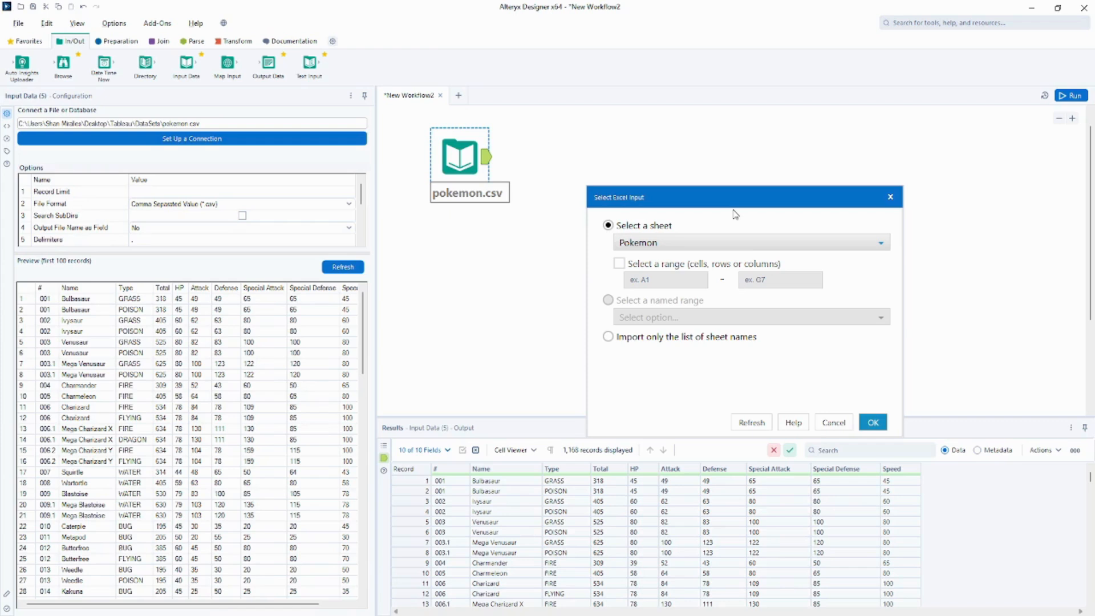
click(789, 246)
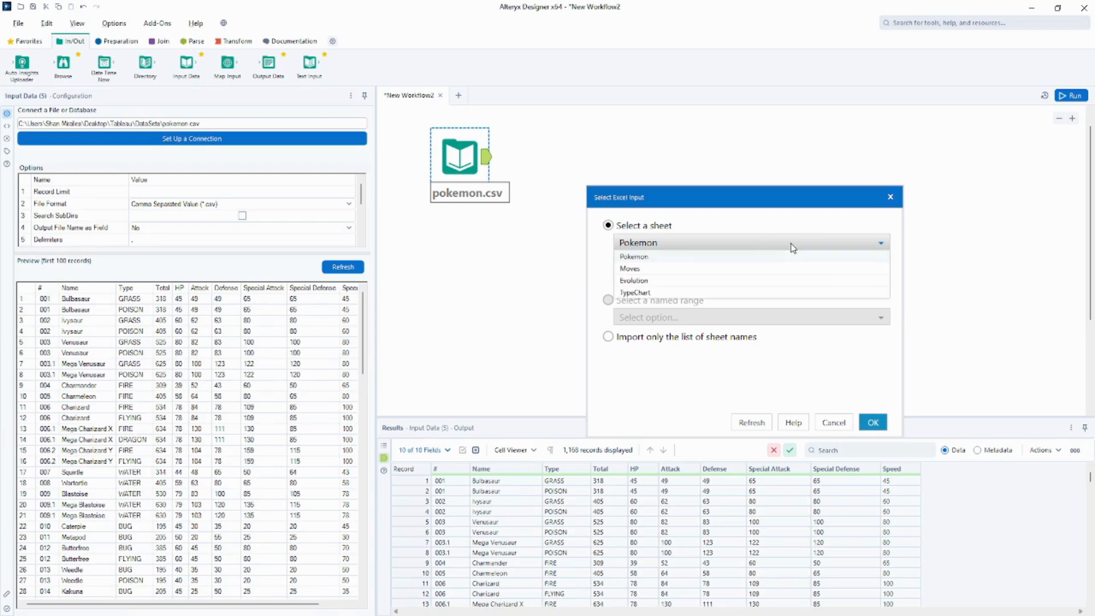
click(709, 262)
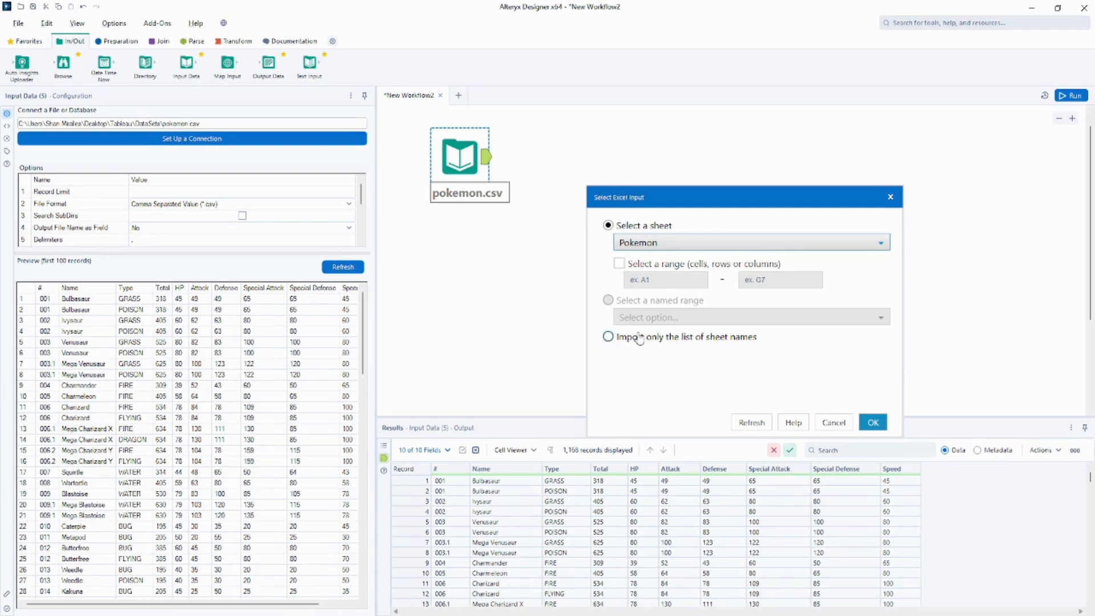
click(609, 338)
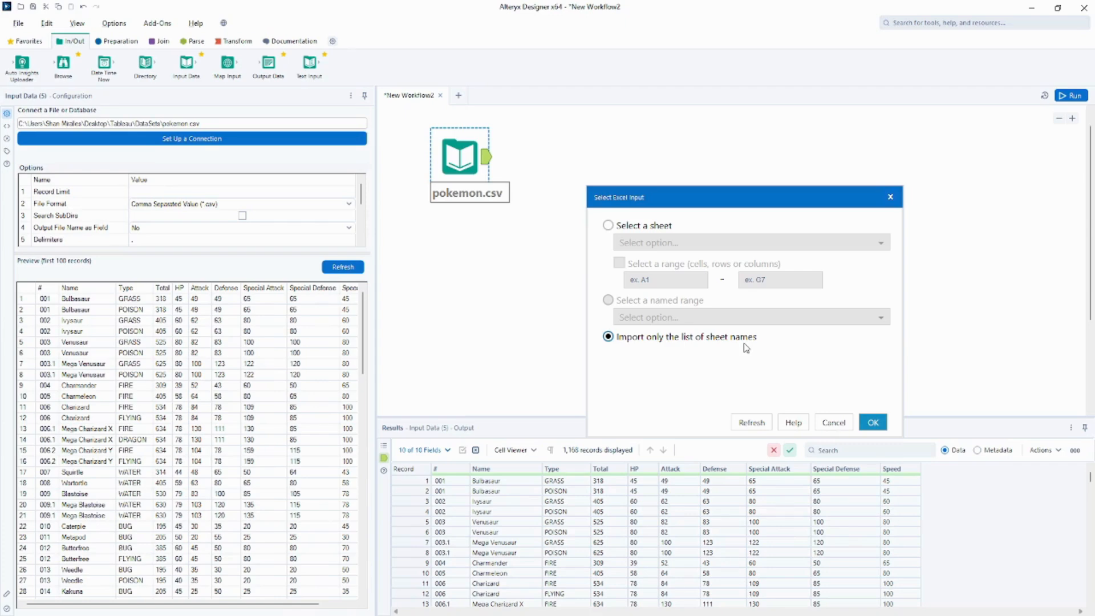
click(871, 422)
click(915, 295)
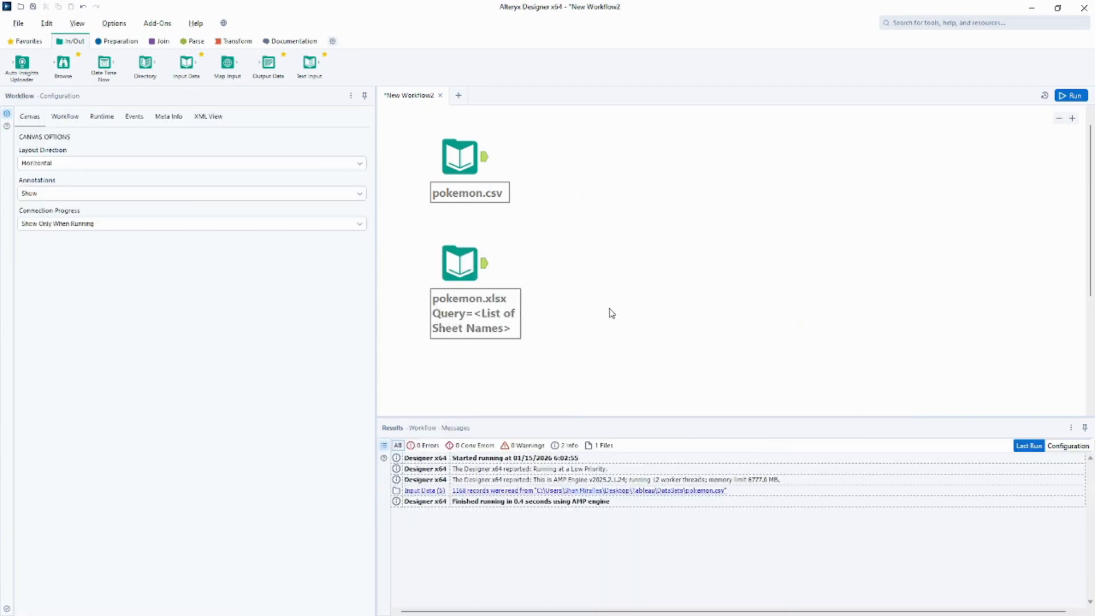
click(459, 262)
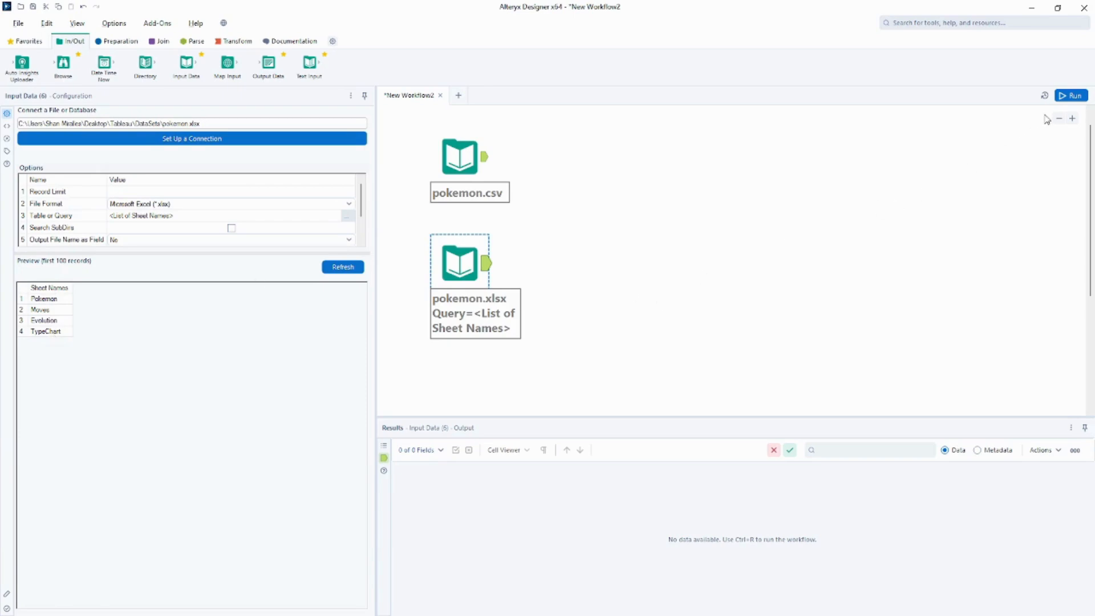
click(1071, 95)
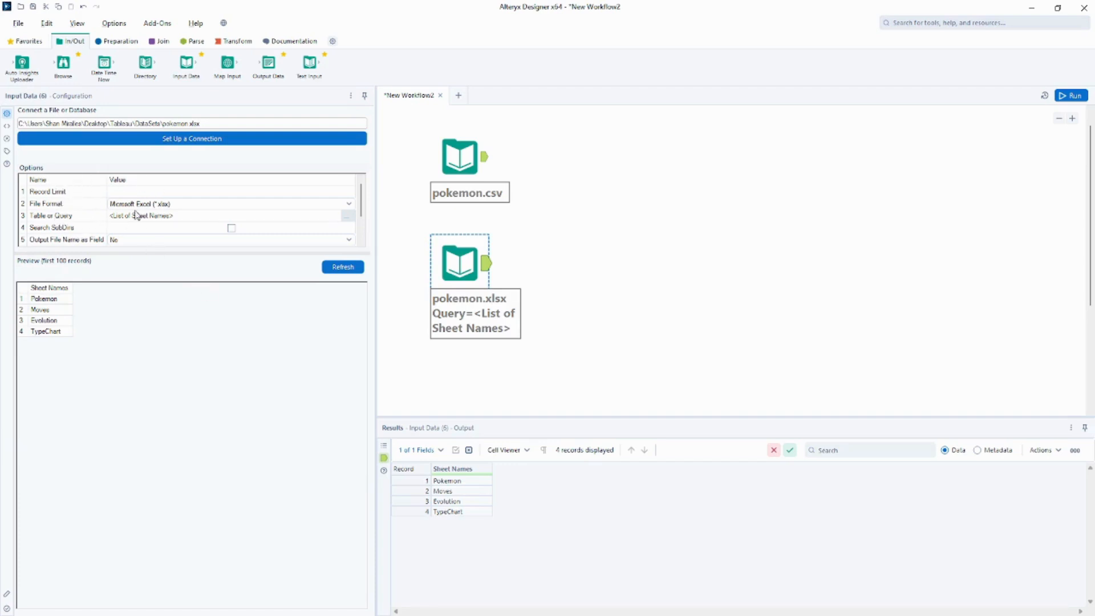
- Change the pokemon.xlsx input's Table or Query to the Pokemon sheet, refresh its preview and rerun the workflow
click(350, 218)
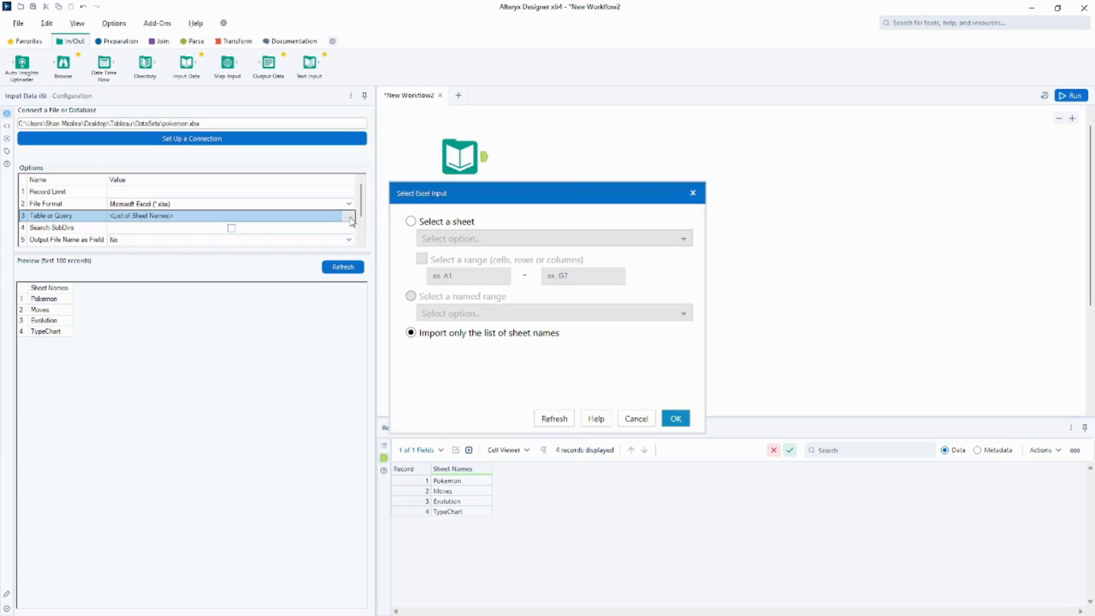
drag(560, 196, 711, 149)
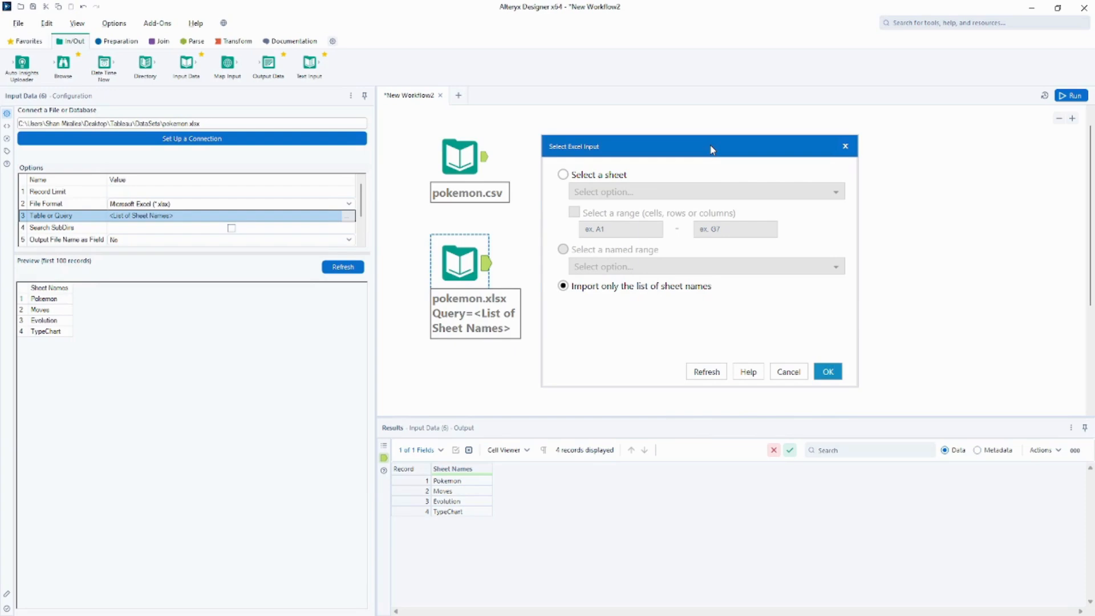
click(563, 175)
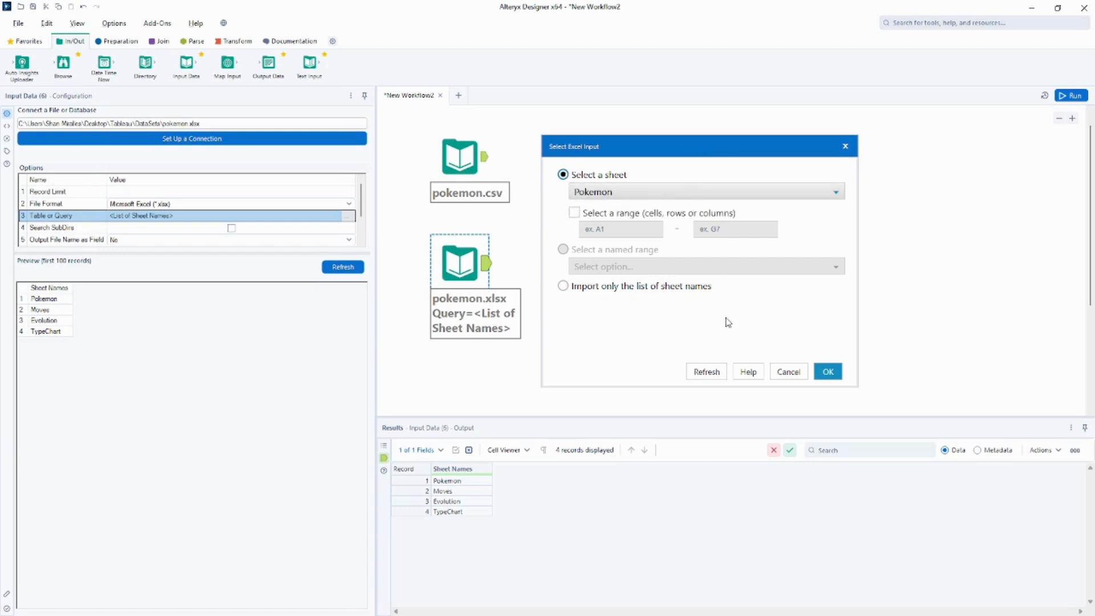
click(827, 373)
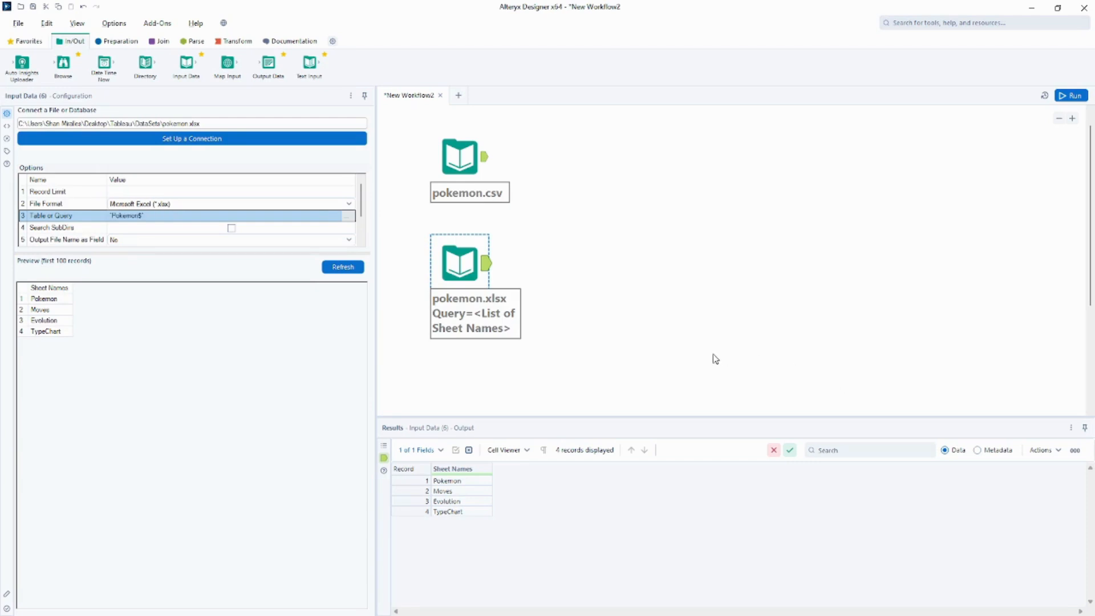
click(353, 268)
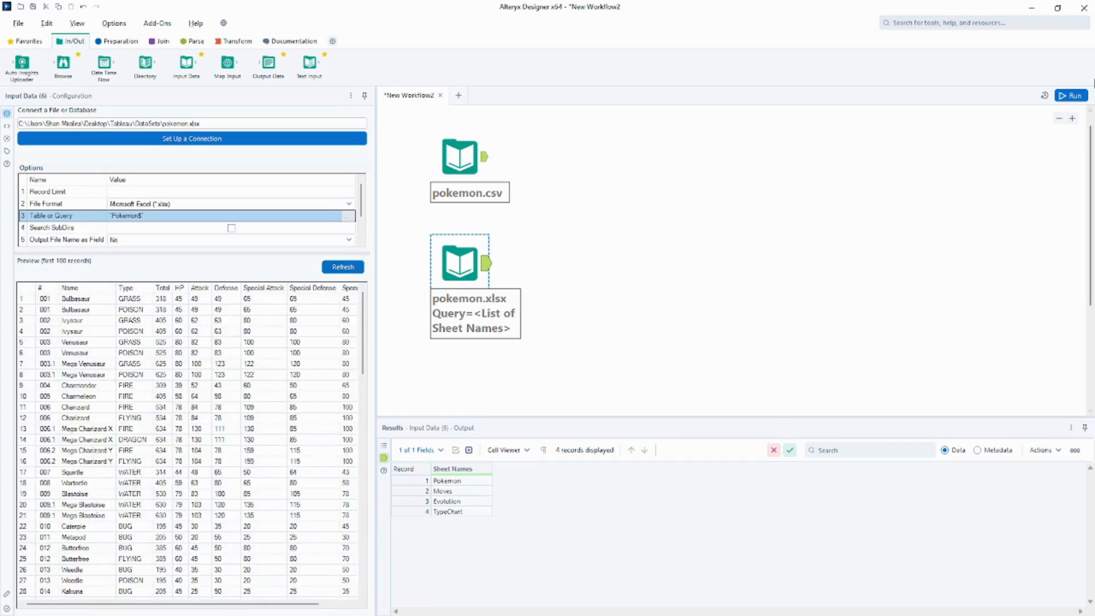
click(1070, 95)
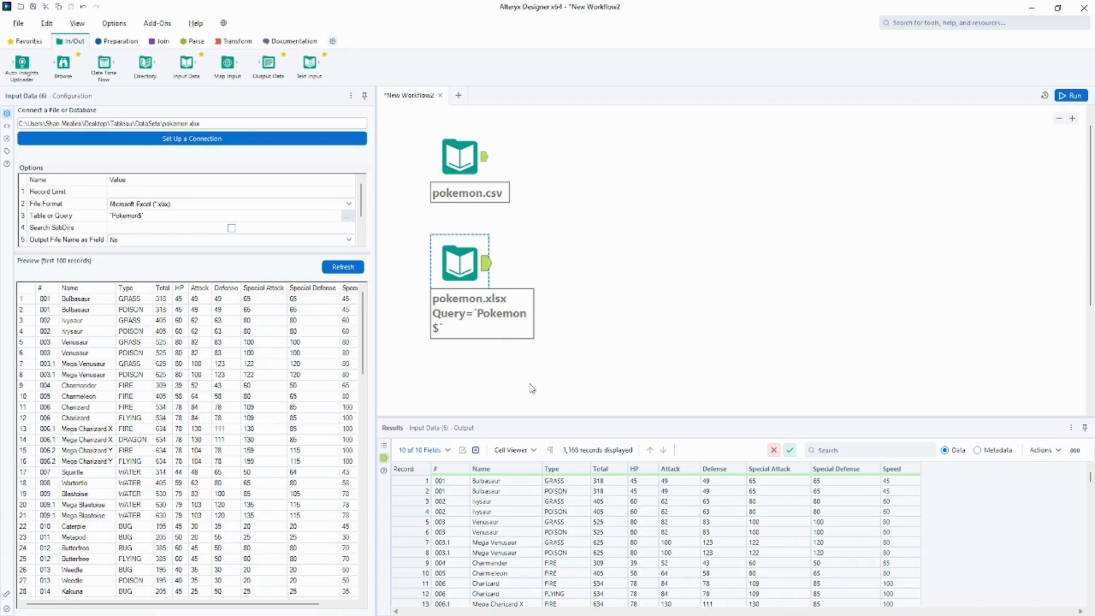
- Compare the configuration options of the pokemon.csv input with those of the pokemon.xlsx input
click(472, 166)
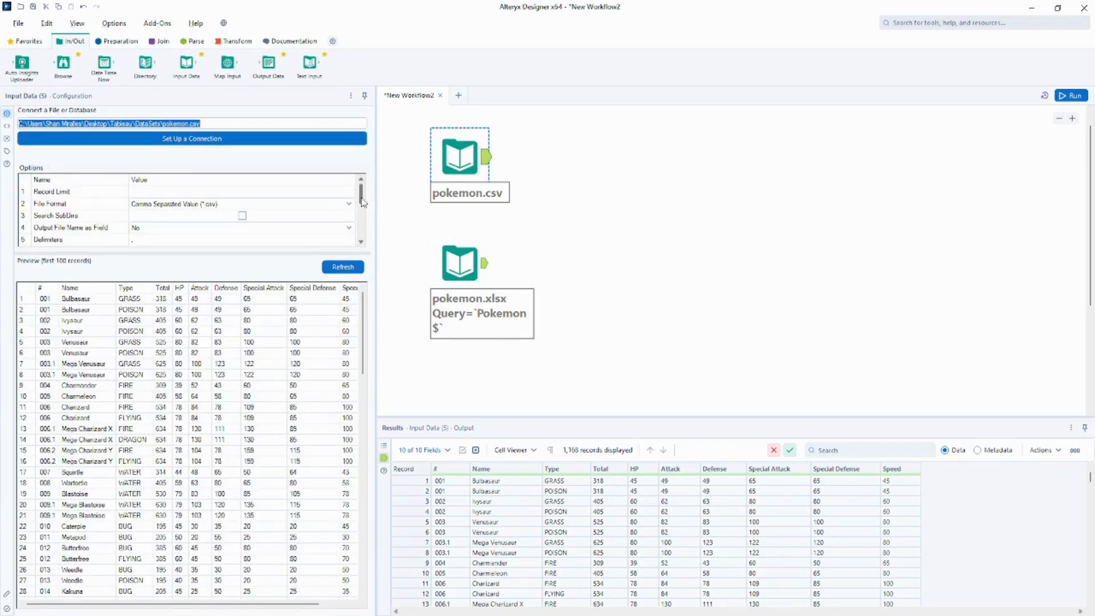
scroll(363, 203, down, 3)
click(457, 258)
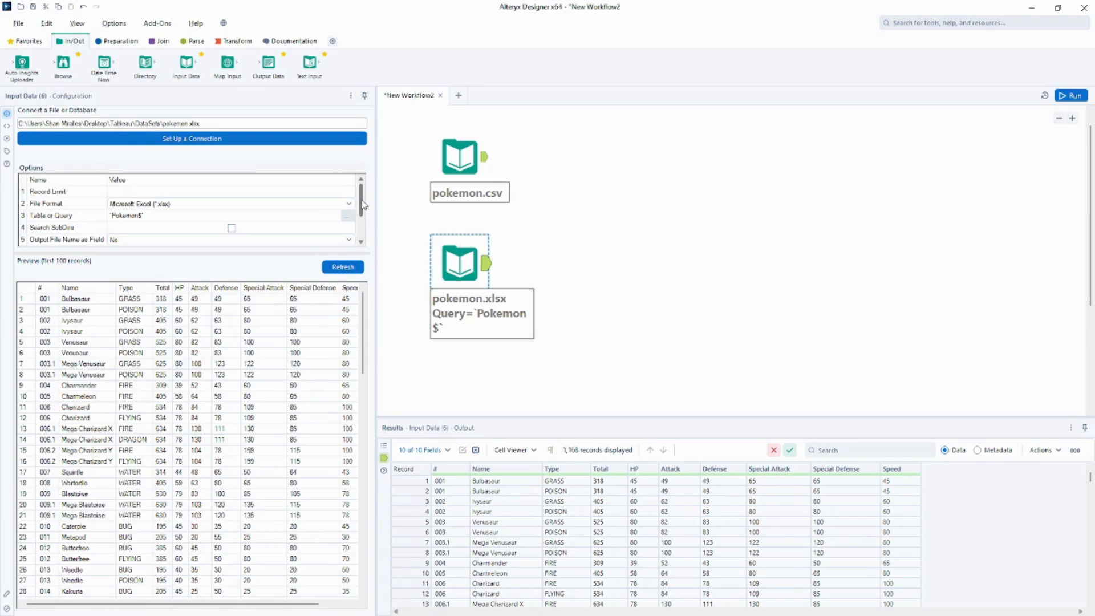
drag(361, 204, 362, 233)
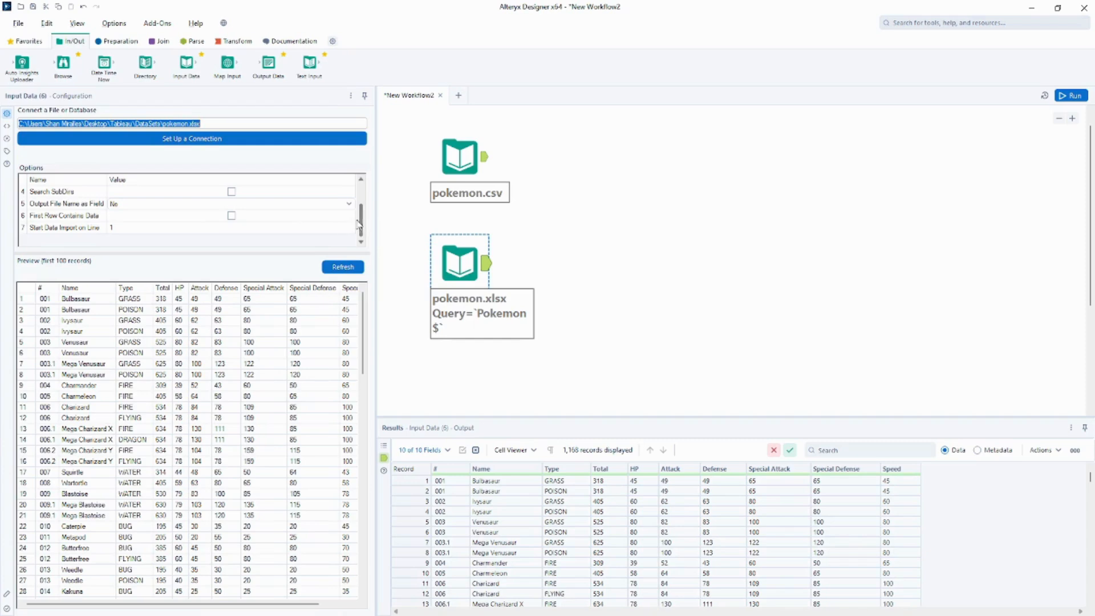
drag(361, 225, 365, 192)
- Set the pokemon.csv input's Record Limit to 116, refresh its preview and run the workflow
click(461, 163)
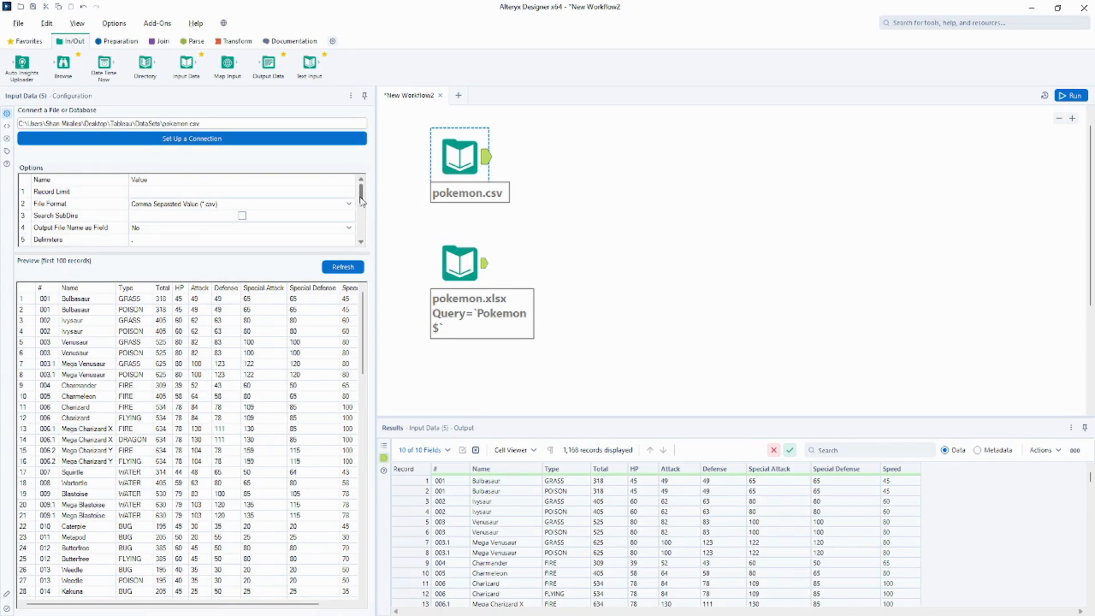
drag(361, 204, 363, 200)
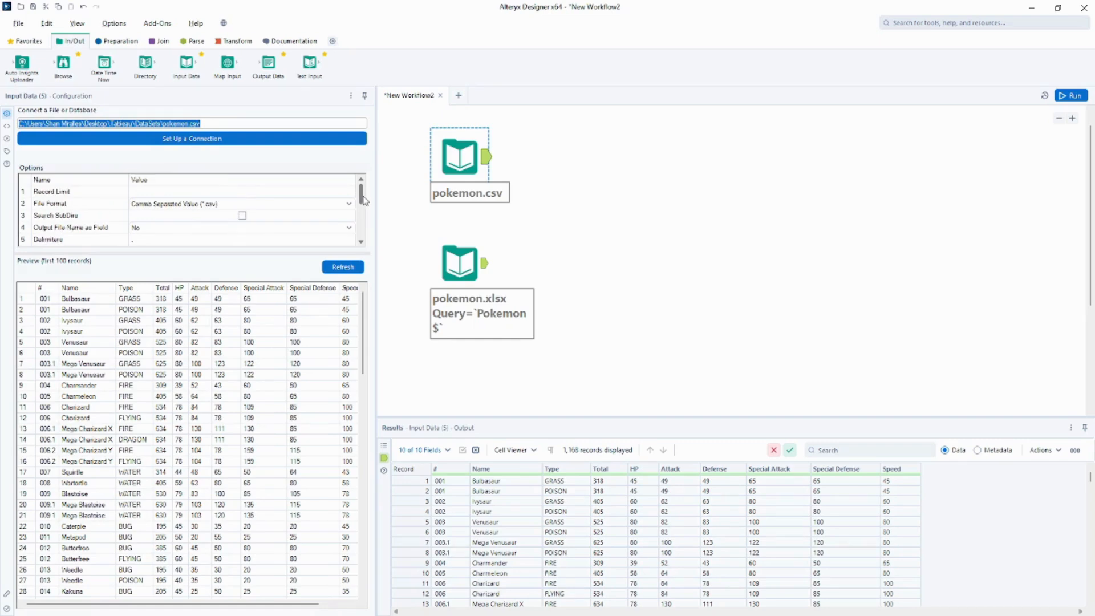
click(311, 191)
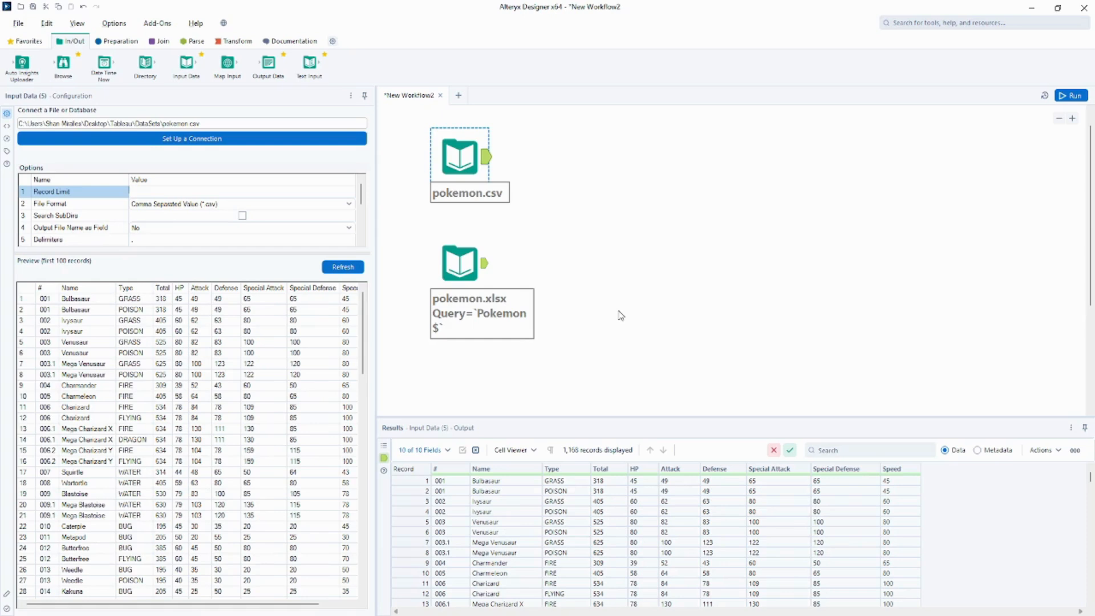
text(116)
click(354, 272)
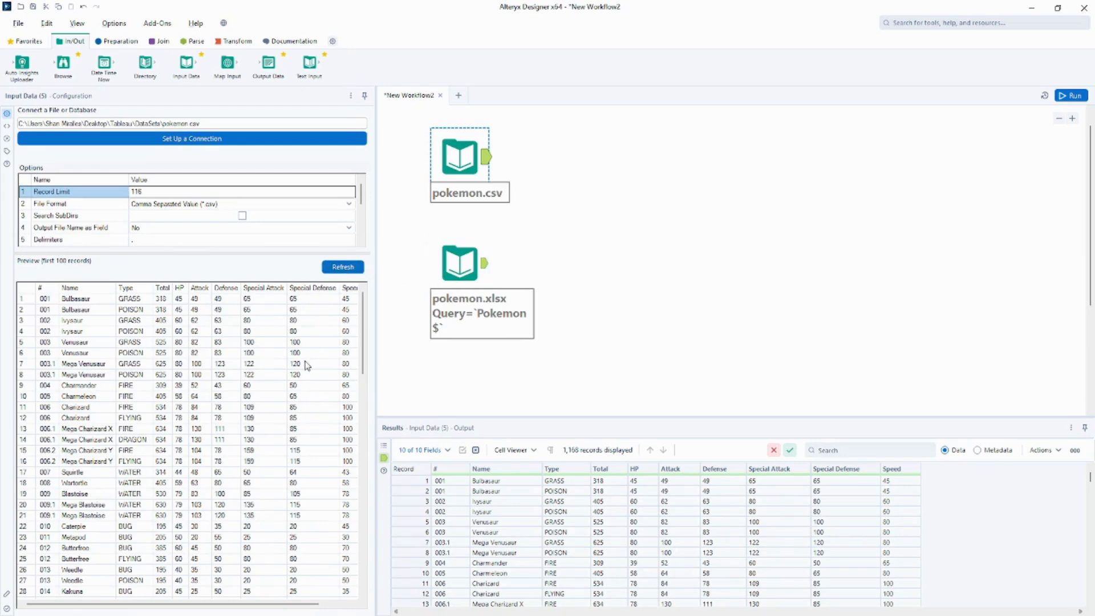
key(ctrl+r)
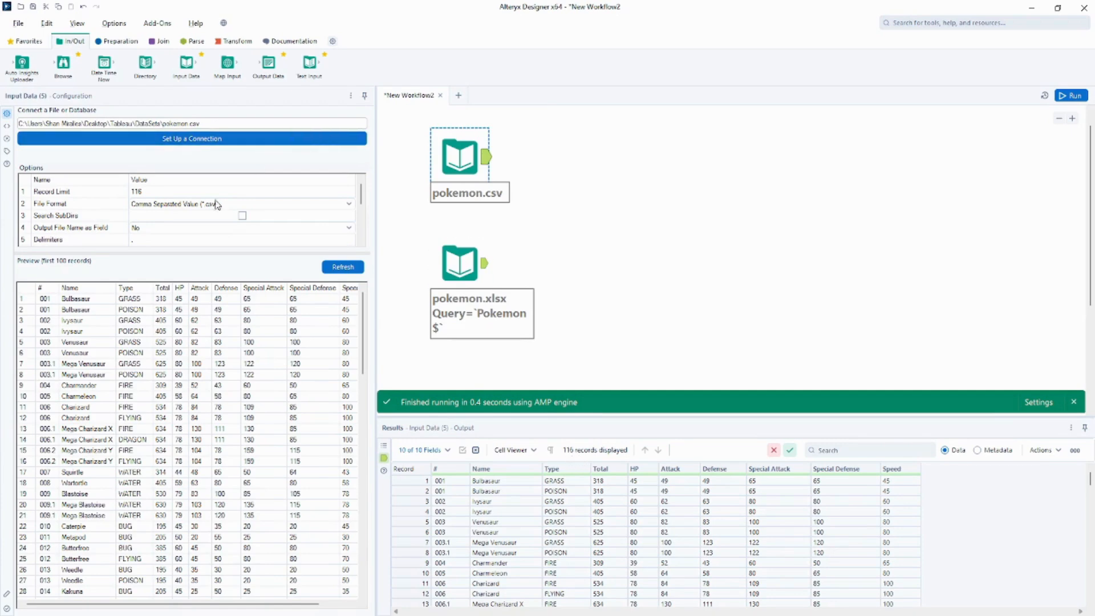
- Set the Record Limit of the pokemon.xlsx input to 116 and run the workflow again
click(360, 195)
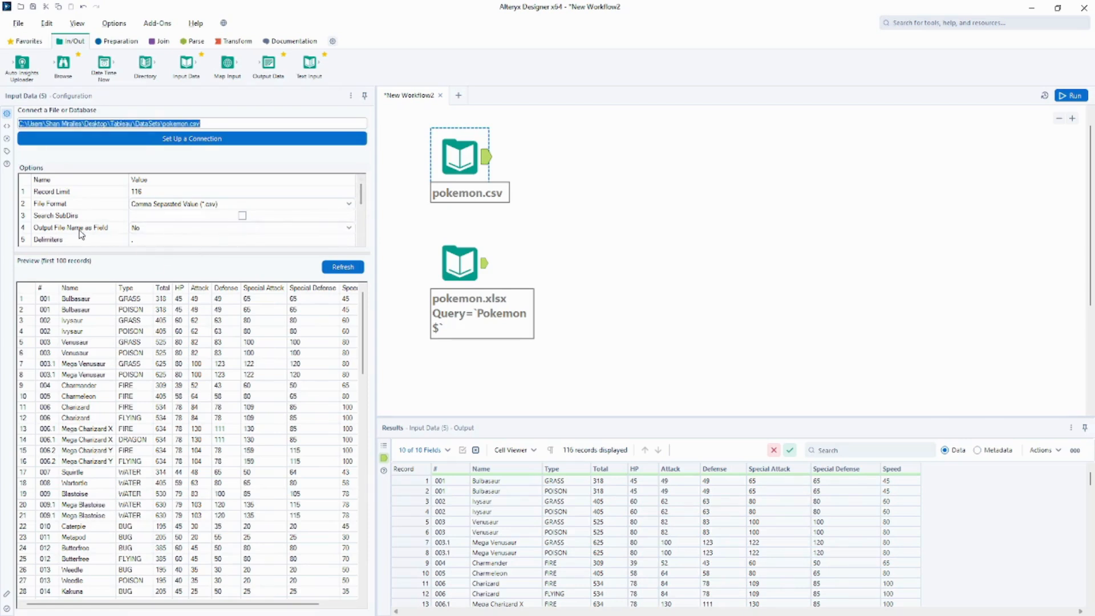
click(467, 268)
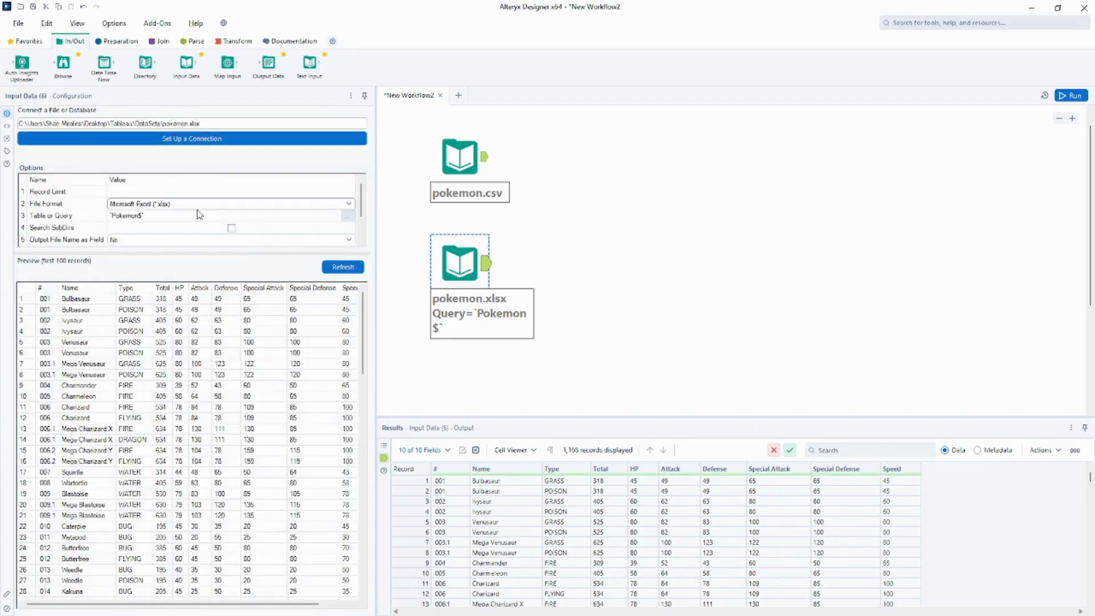
click(240, 191)
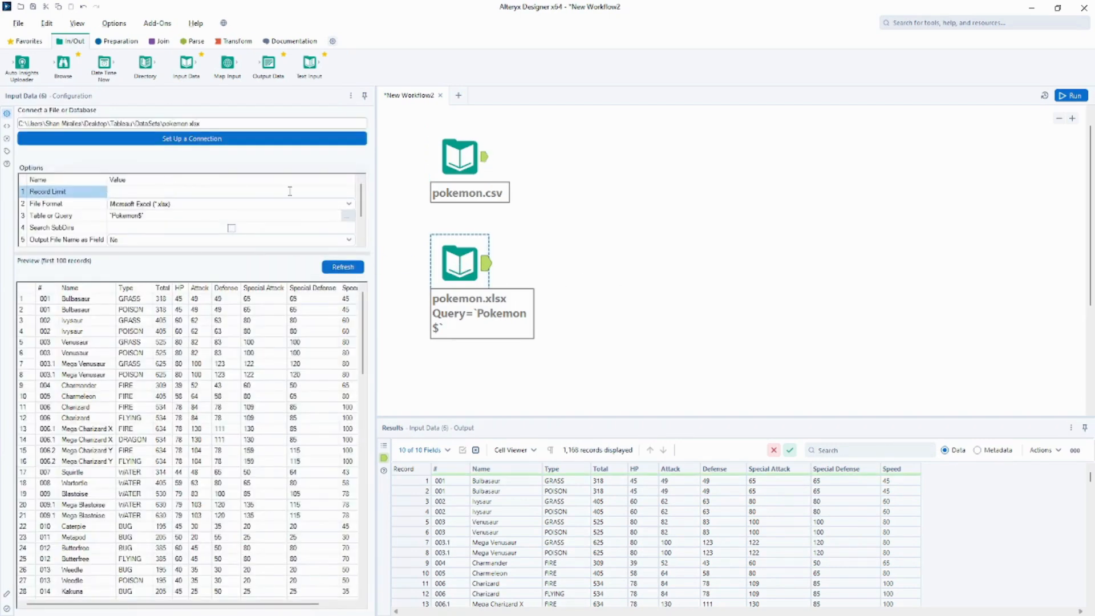
text(116)
click(1063, 96)
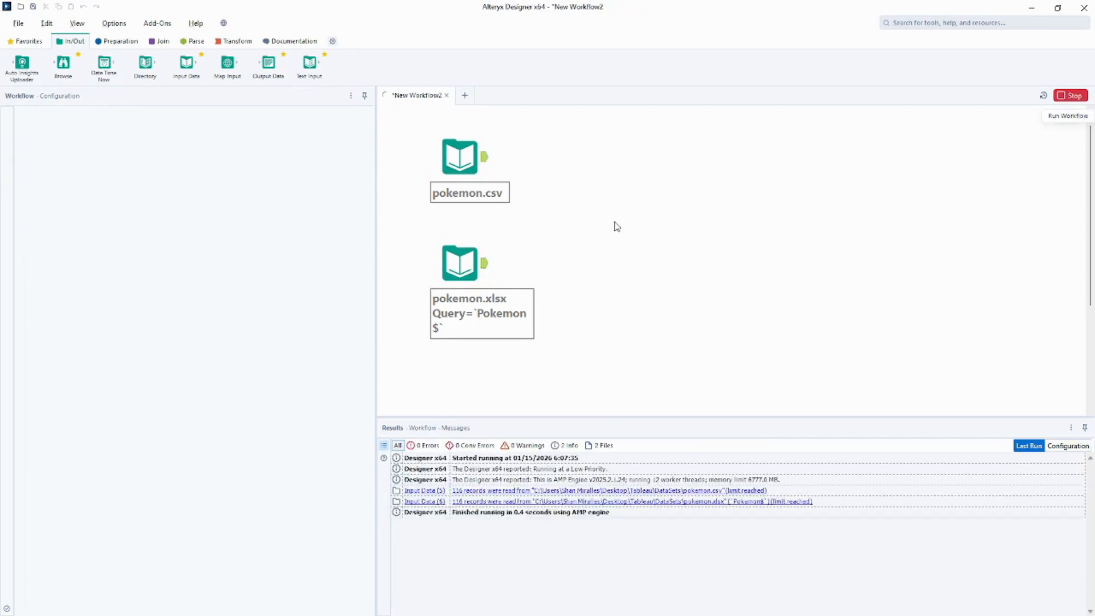
- Set Output File Name as Field to File Name Only for the pokemon.csv input, run the workflow and check the FileName column
click(486, 165)
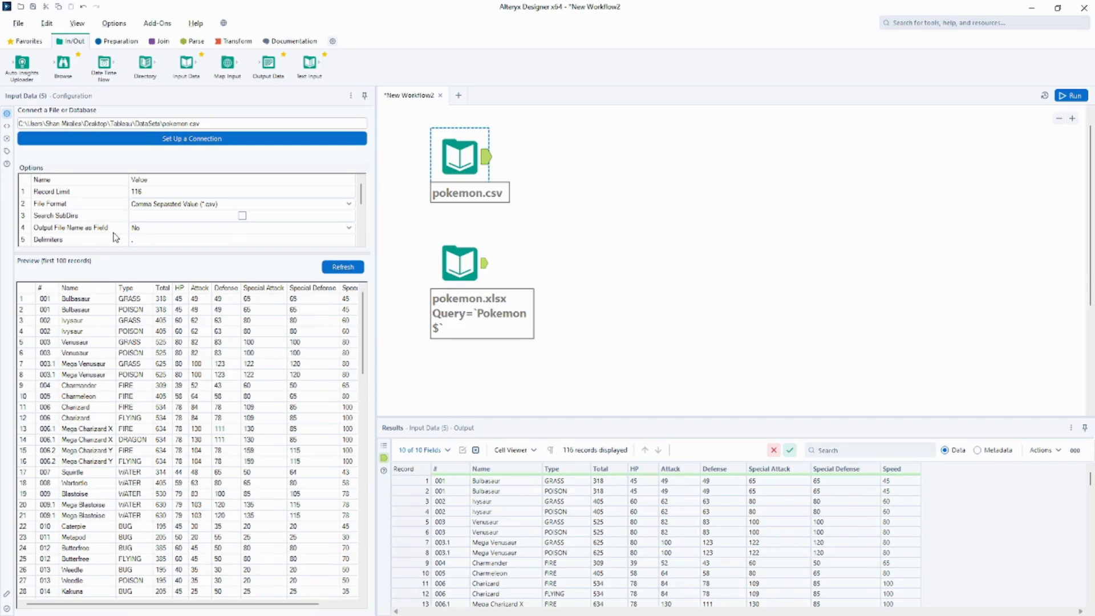
click(191, 230)
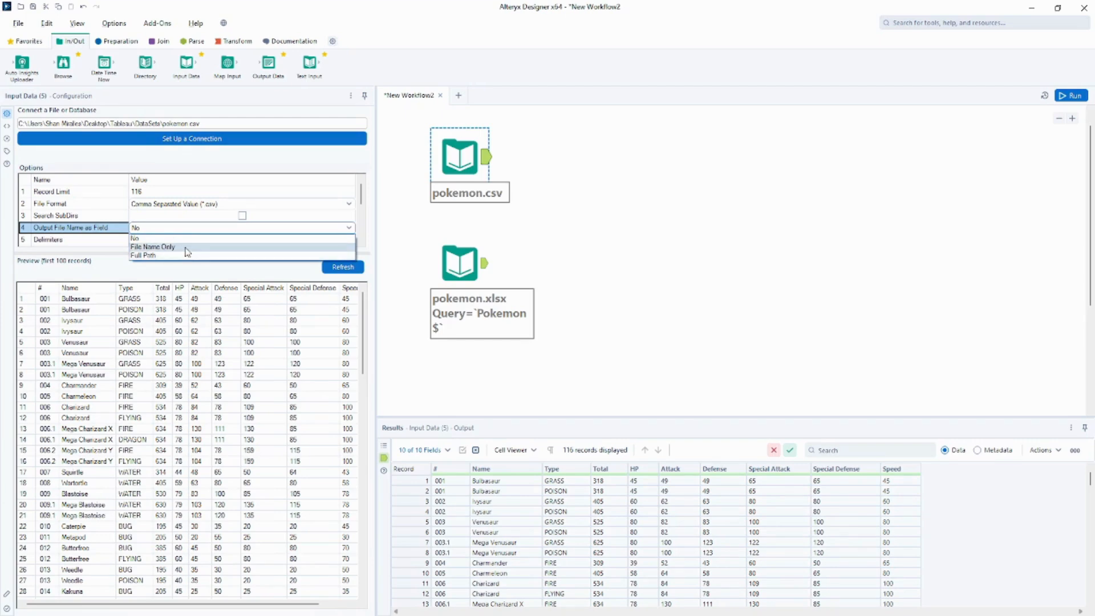
click(187, 249)
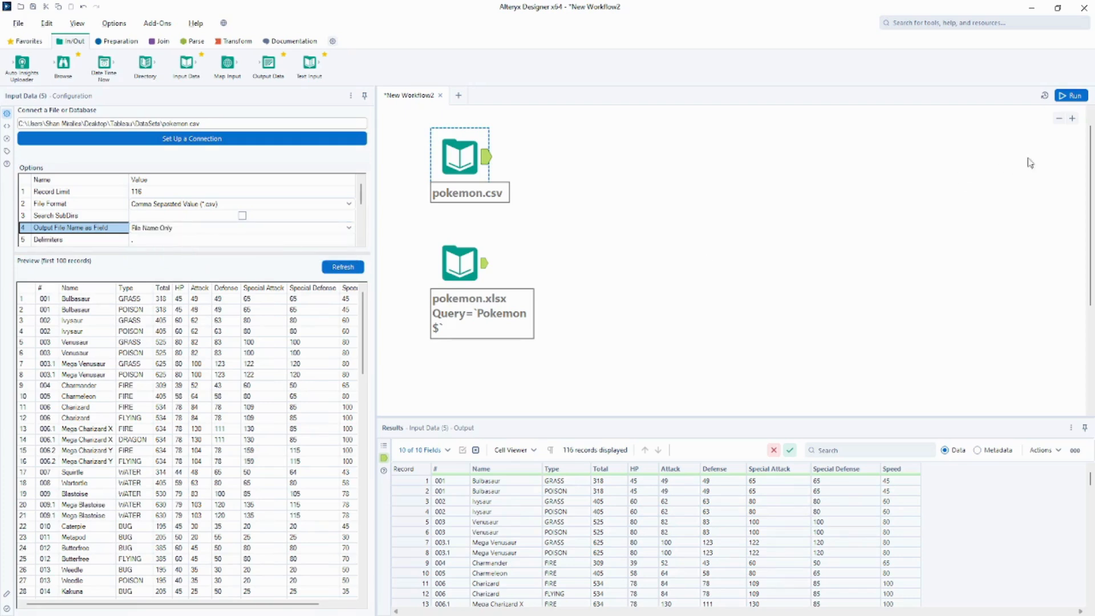
click(1072, 96)
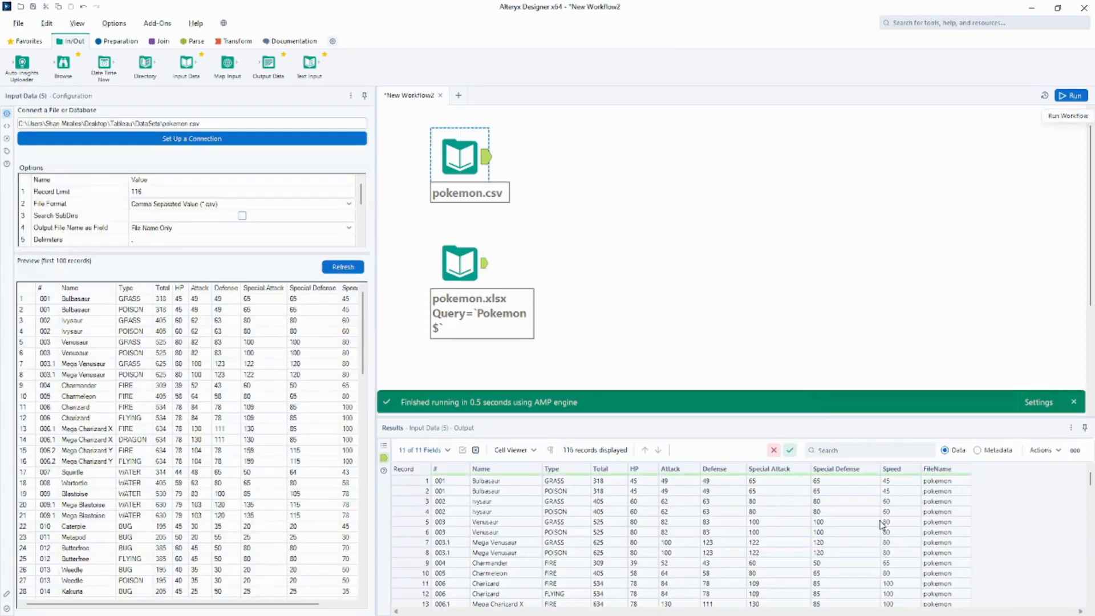
mouse_move(935, 482)
mouse_down()
mouse_move(944, 567)
mouse_move(950, 493)
mouse_up()
- Set Output File Name as Field to File Name Only for the pokemon.xlsx input and rerun the workflow
click(471, 270)
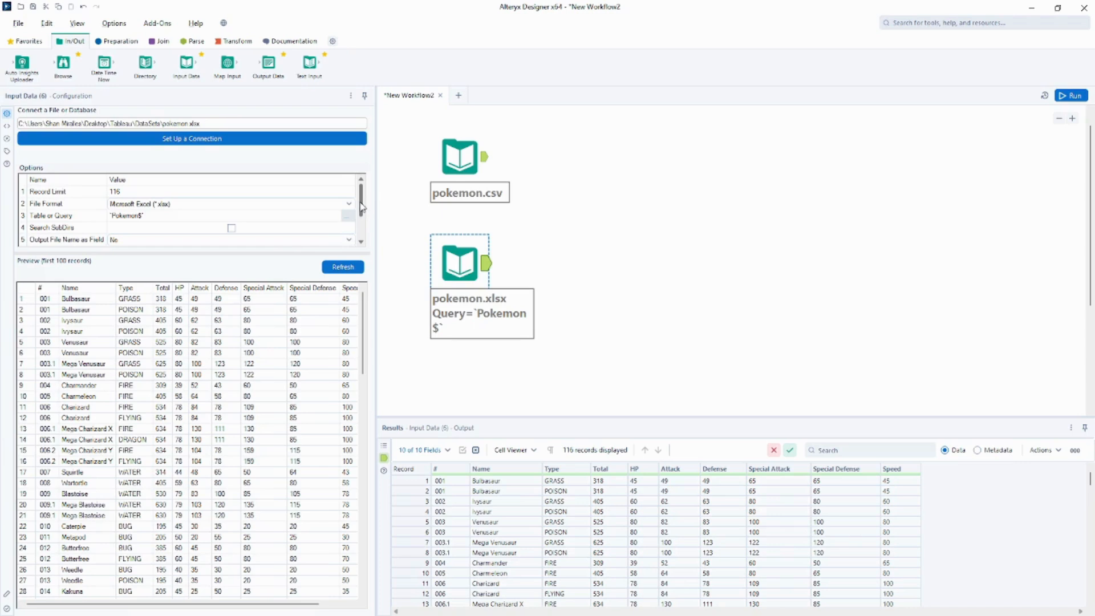
scroll(361, 207, down, 1)
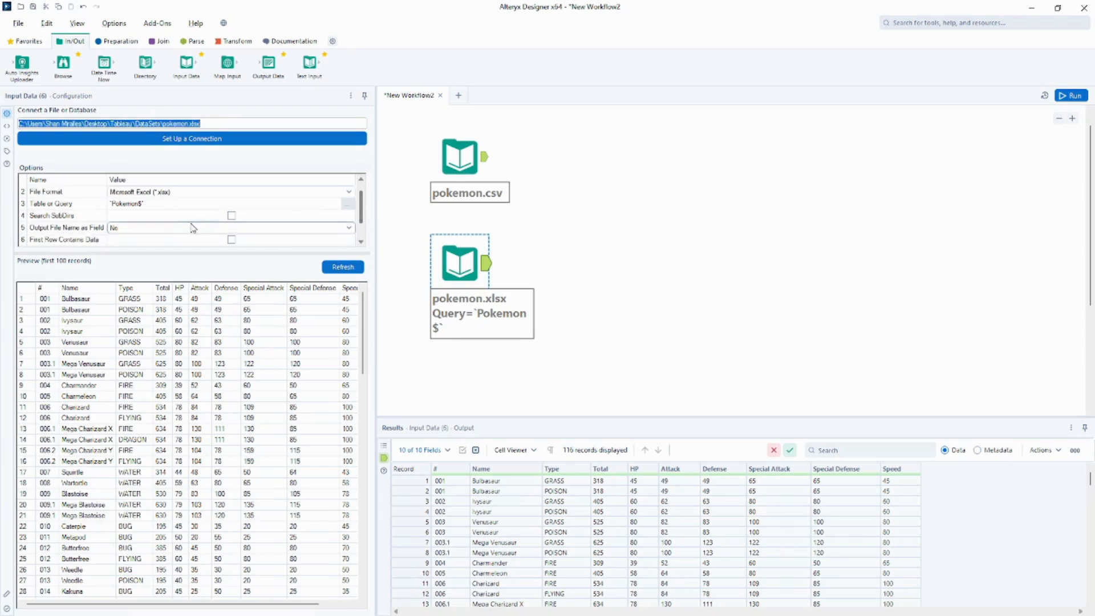
click(158, 230)
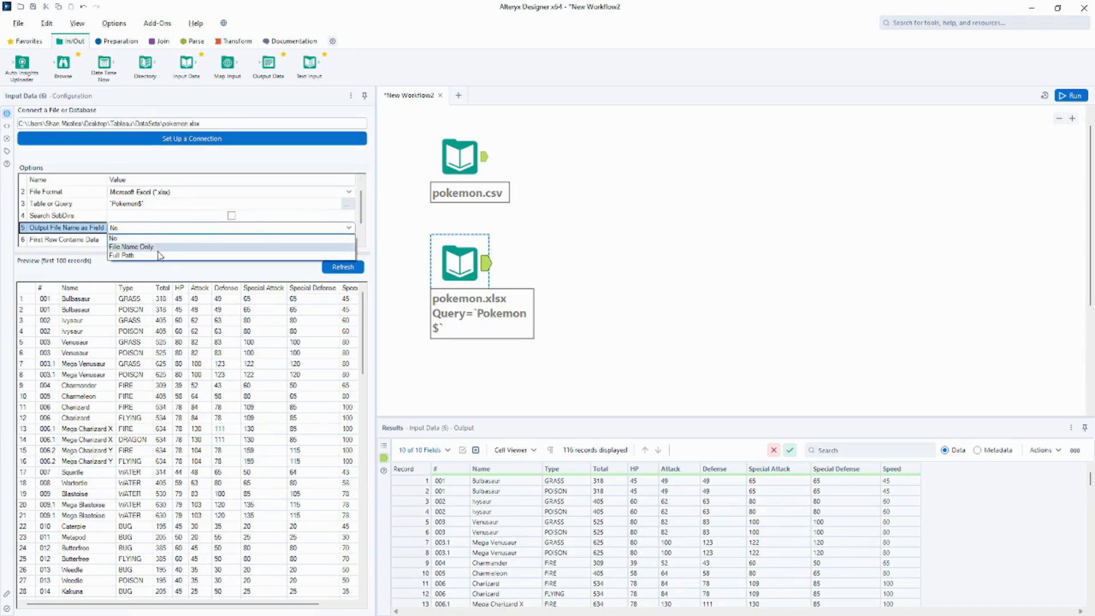
click(161, 247)
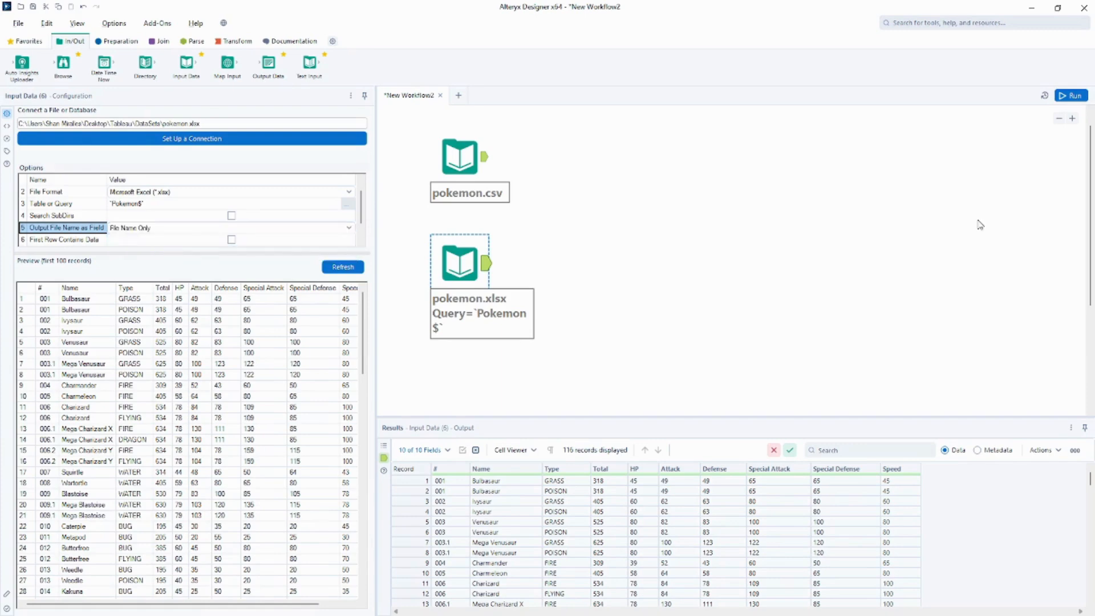
click(1070, 95)
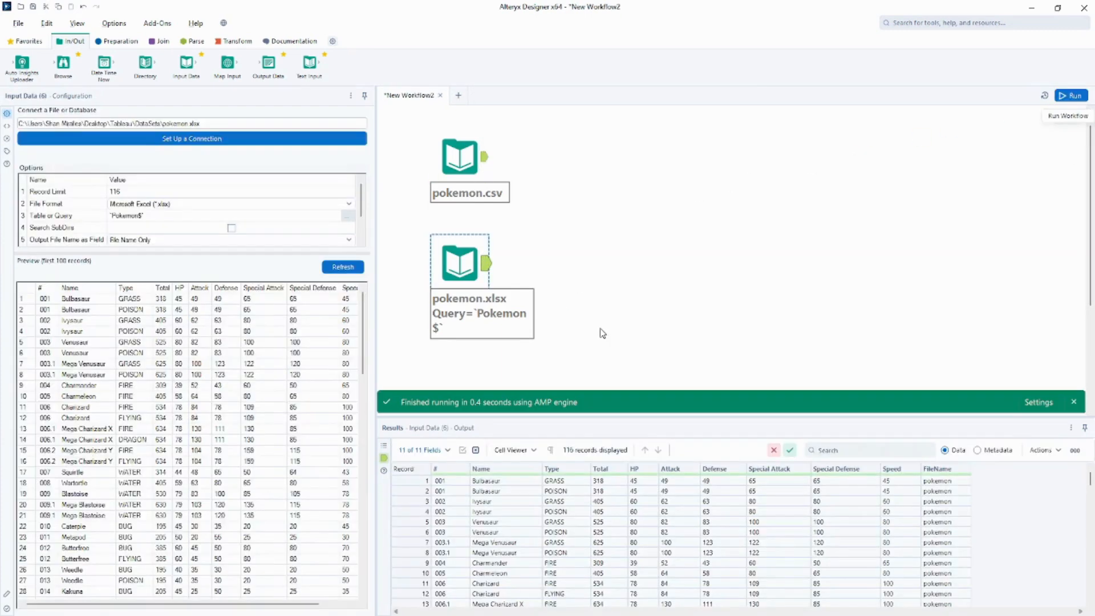
- Compare the output records of both inputs, and set the pokemon.csv input's Output File Name as Field to Full Path
click(489, 192)
click(485, 164)
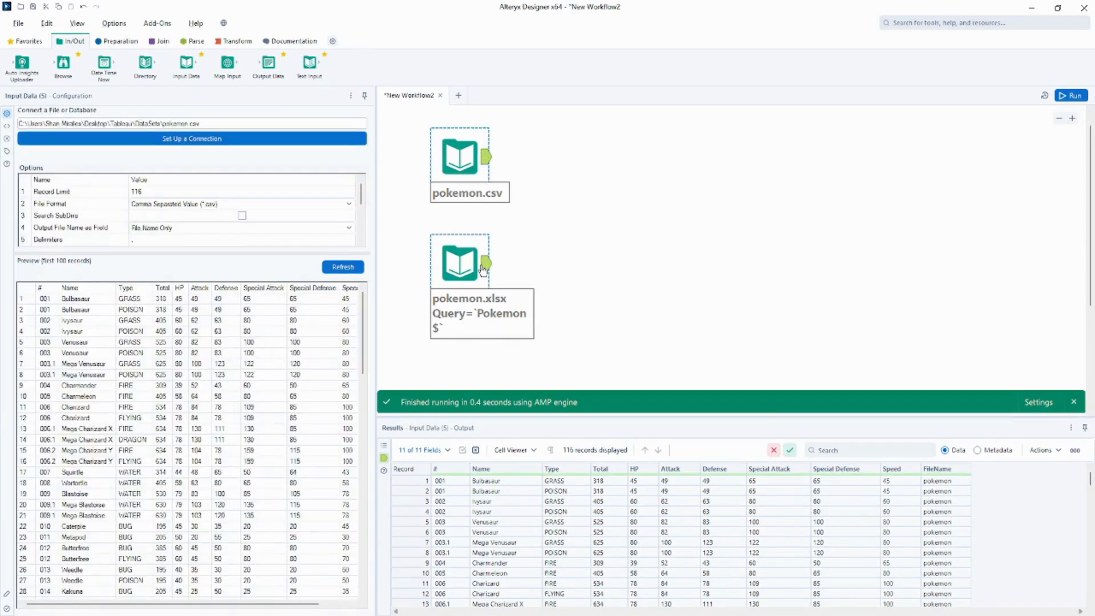
click(482, 264)
click(486, 158)
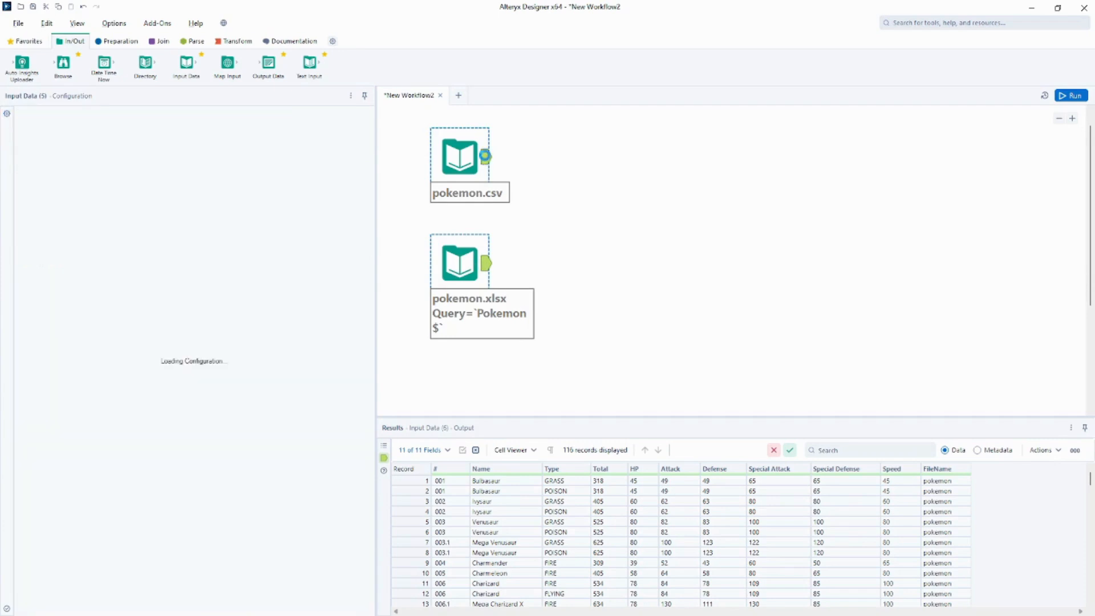
click(296, 229)
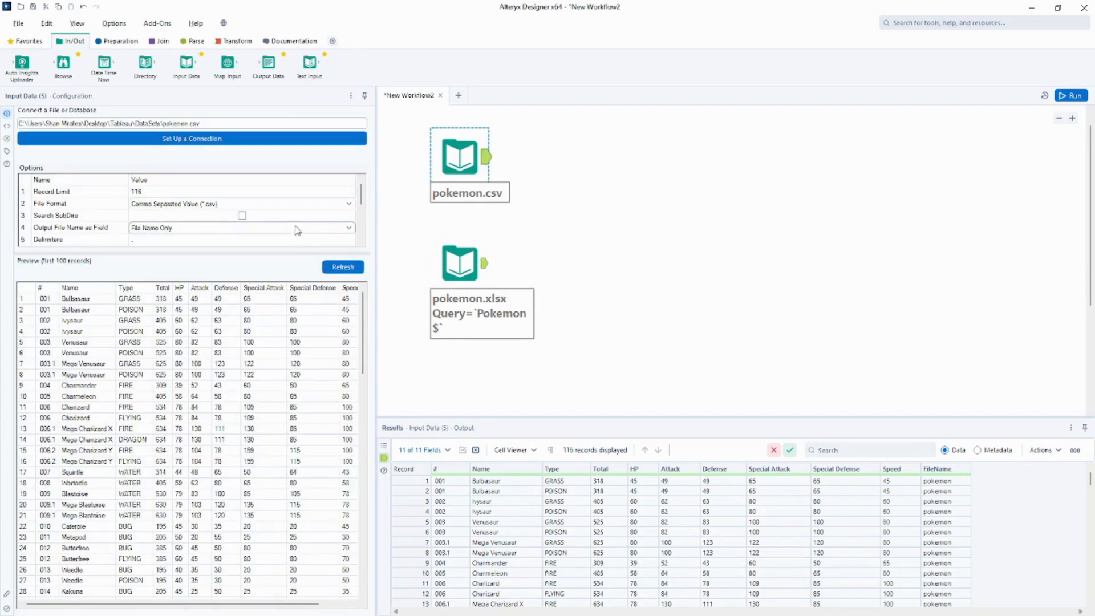
click(295, 231)
click(221, 256)
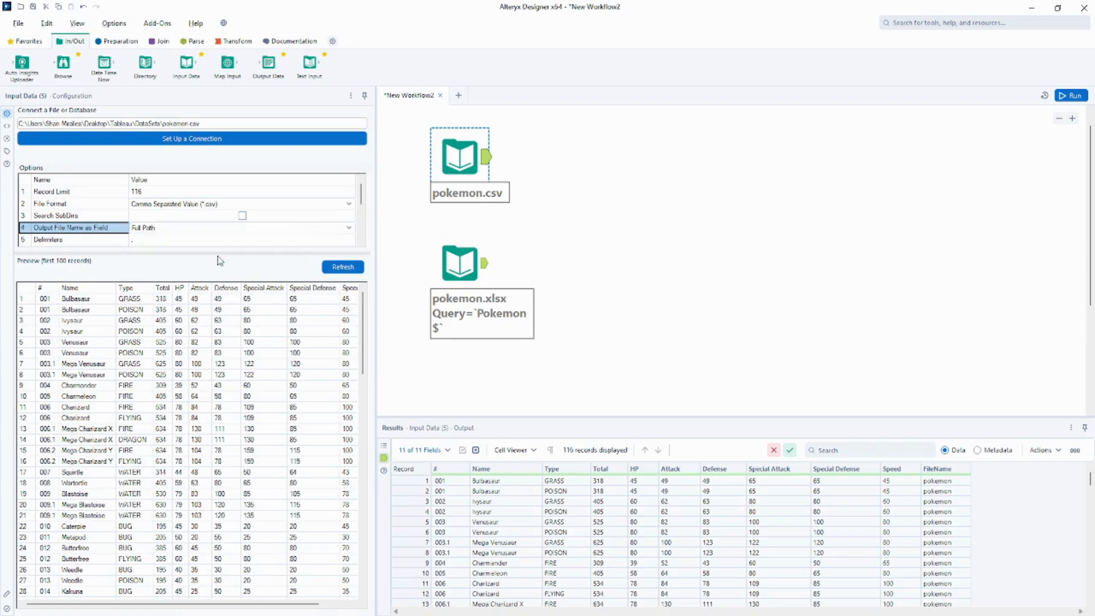
- Set Output File Name as Field to Full Path for the pokemon.xlsx input and run the workflow
click(448, 273)
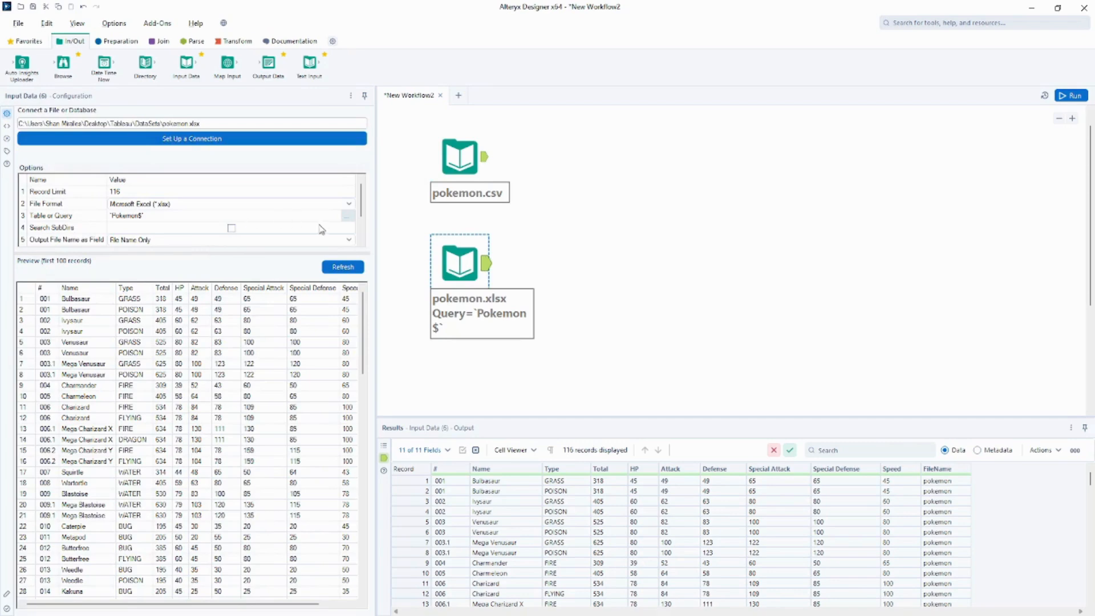
scroll(361, 206, down, 1)
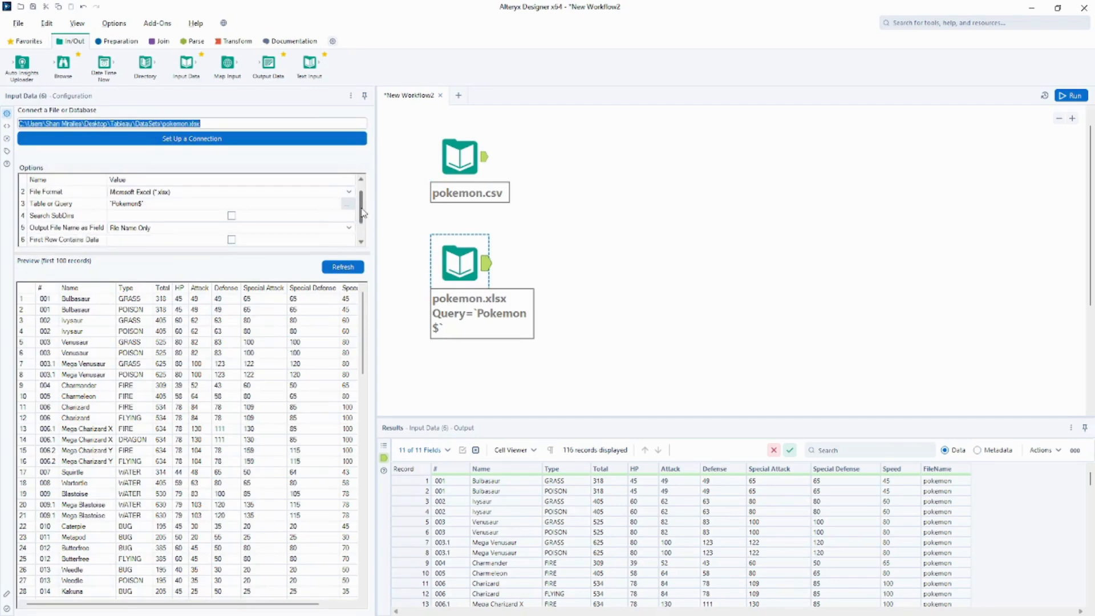
click(312, 229)
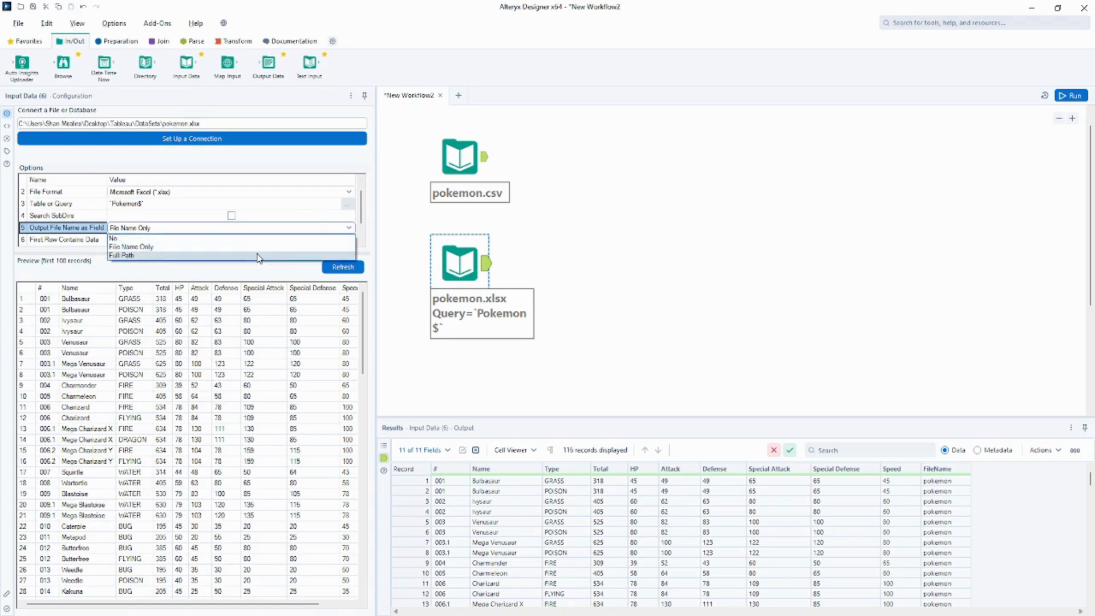
click(259, 257)
click(1072, 95)
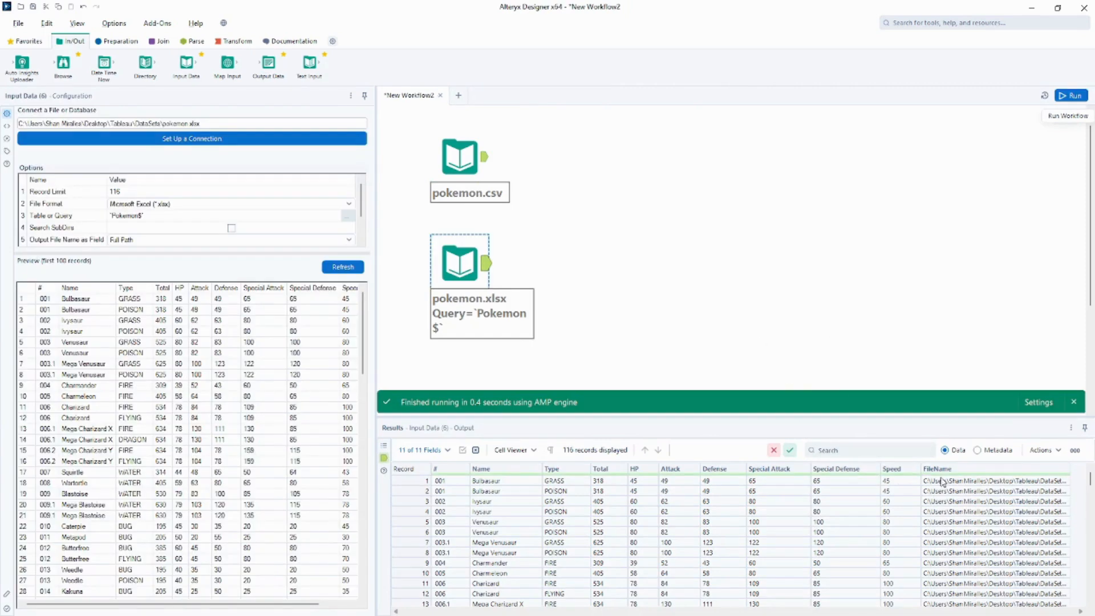
- Examine the full FileName value of the first record in the pokemon.csv output and in the pokemon.xlsx output
click(459, 155)
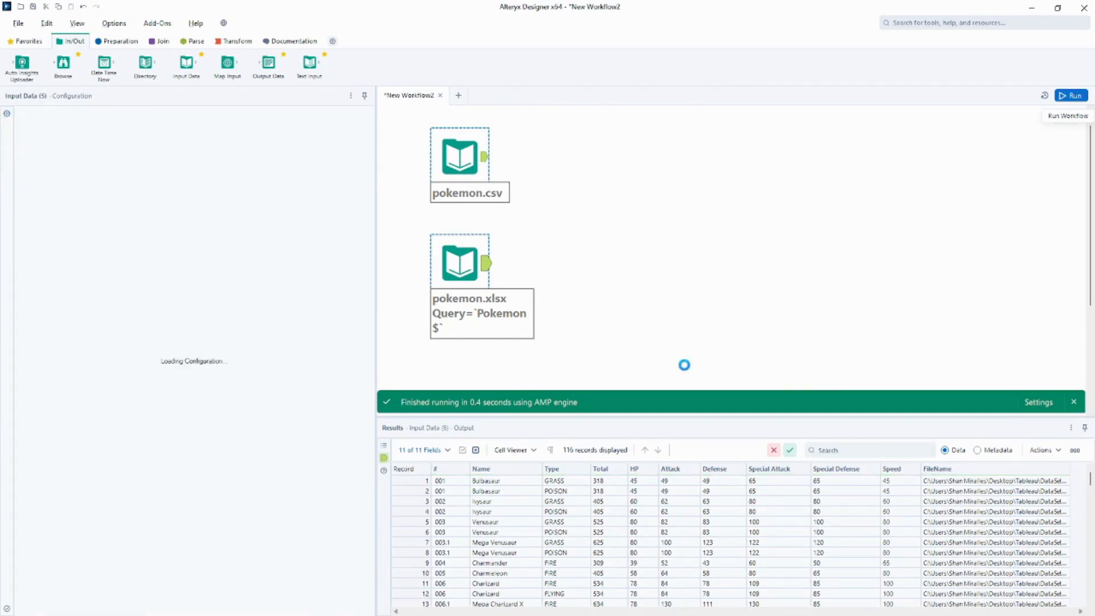
click(947, 480)
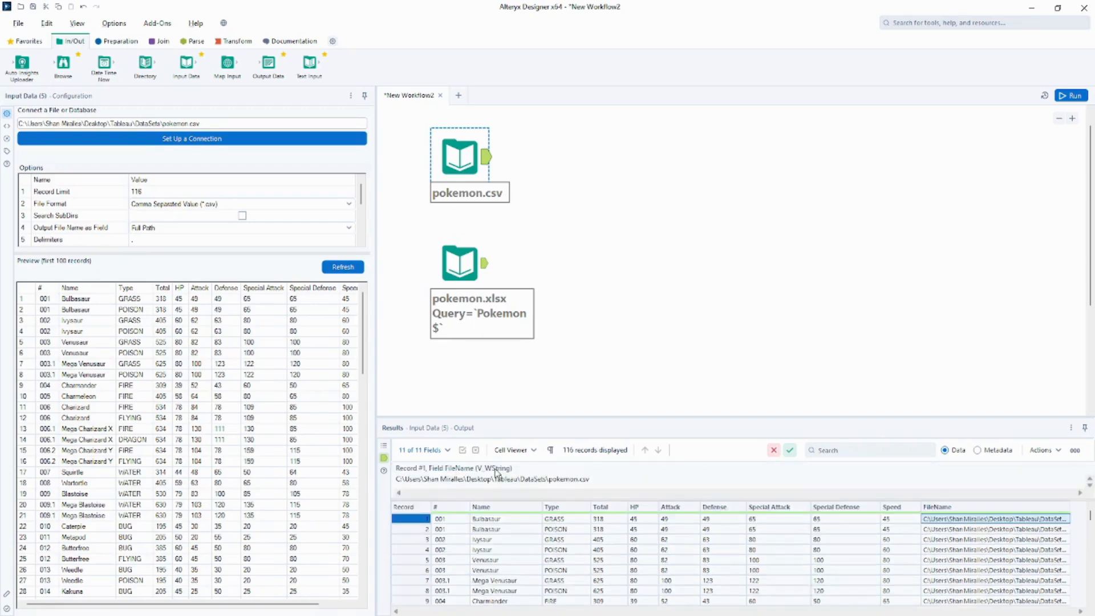
click(470, 266)
click(947, 520)
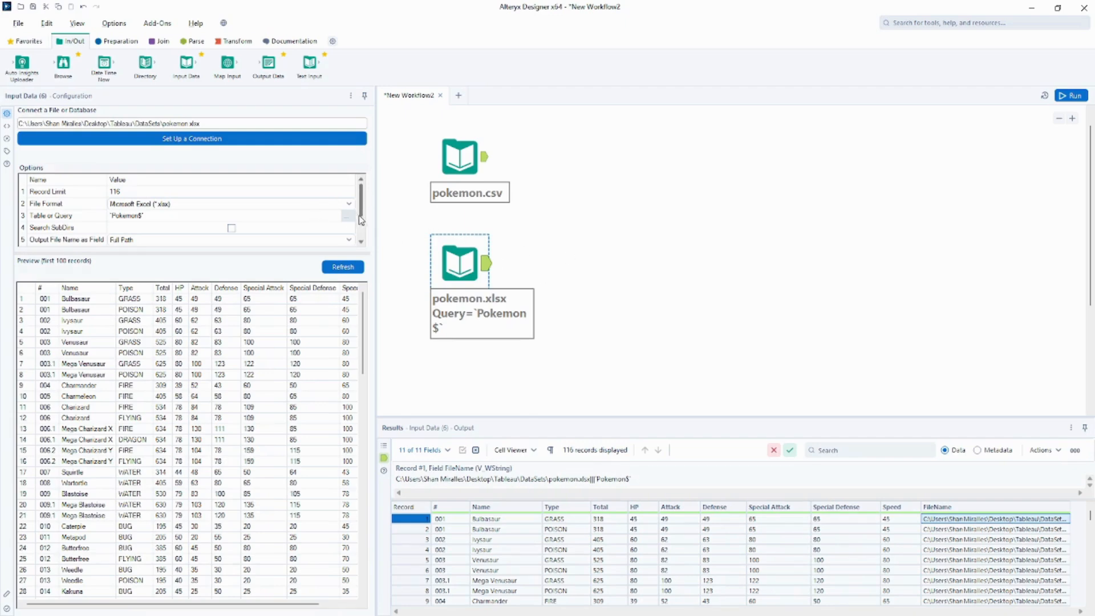
click(591, 231)
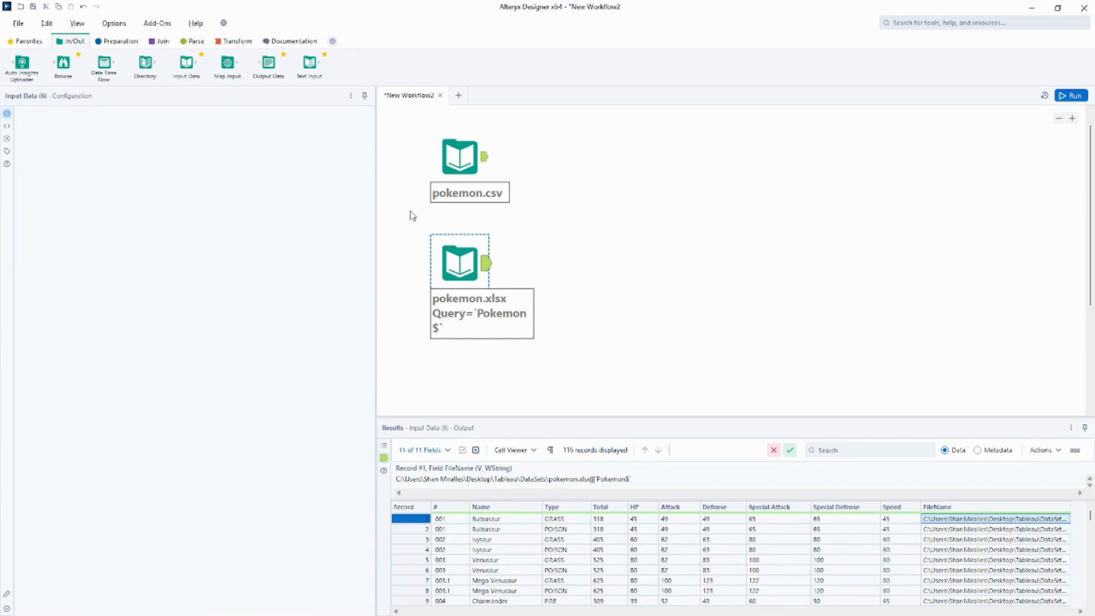
- Look at the pokemon.csv input's Delimiters setting and turn off First Row Contains Field Names
click(458, 155)
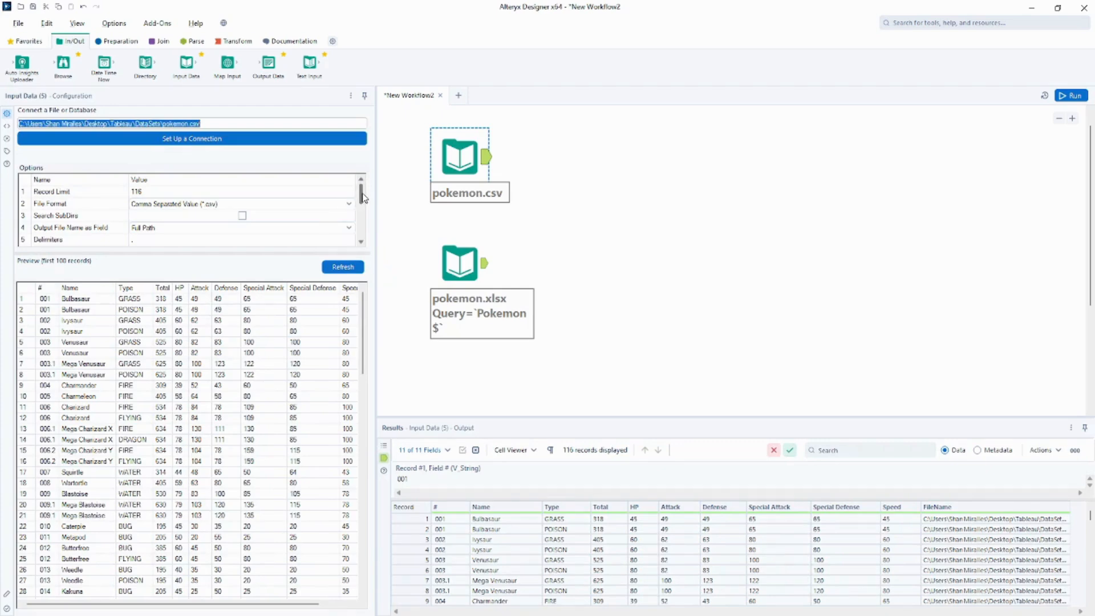
click(361, 242)
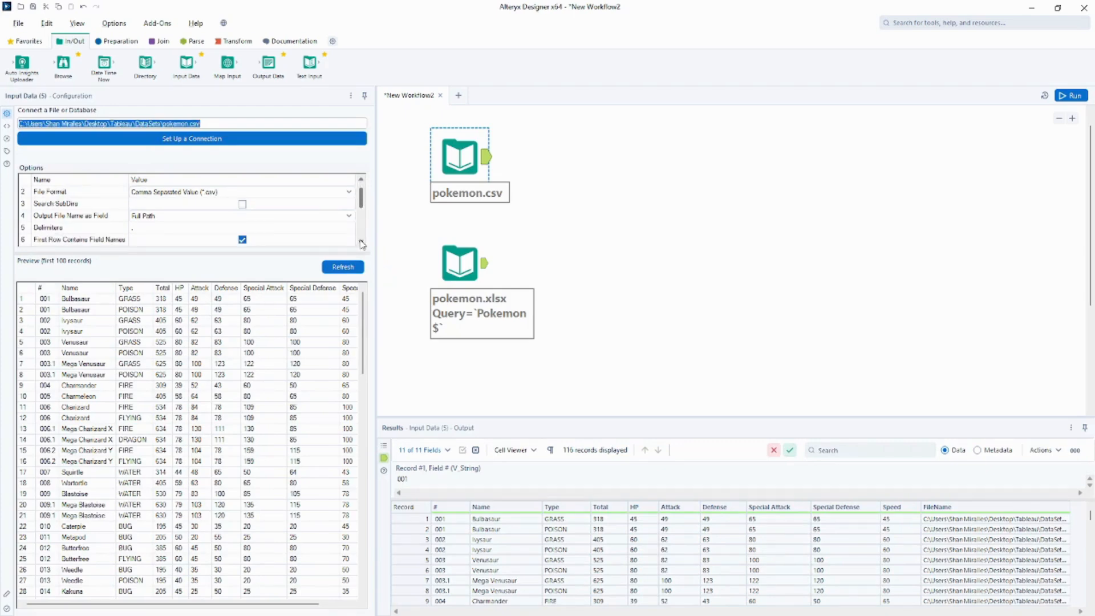
click(361, 242)
click(361, 241)
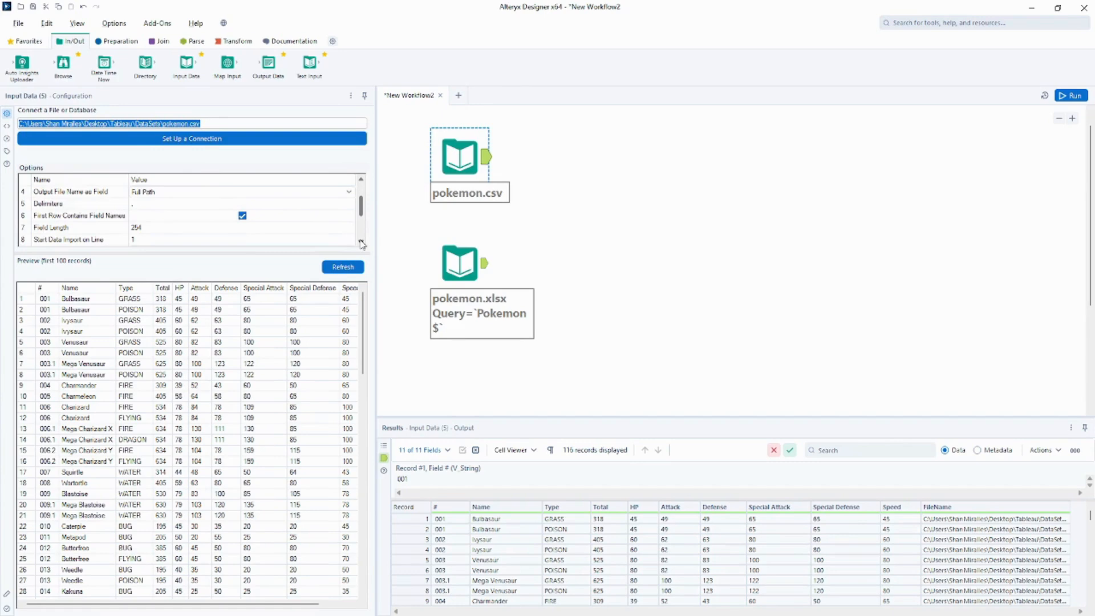
click(149, 203)
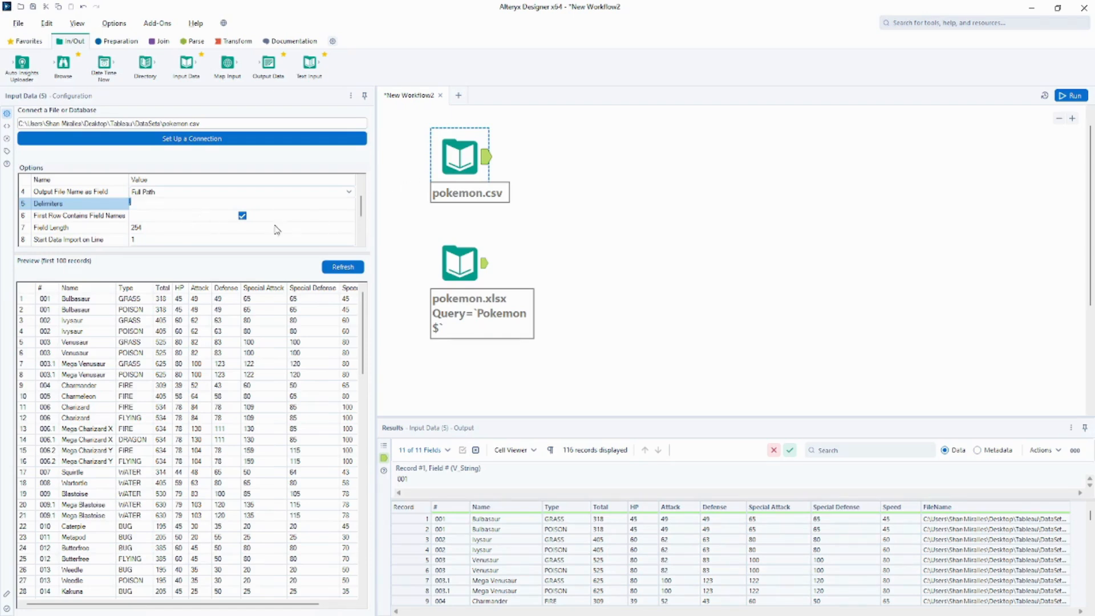
click(243, 216)
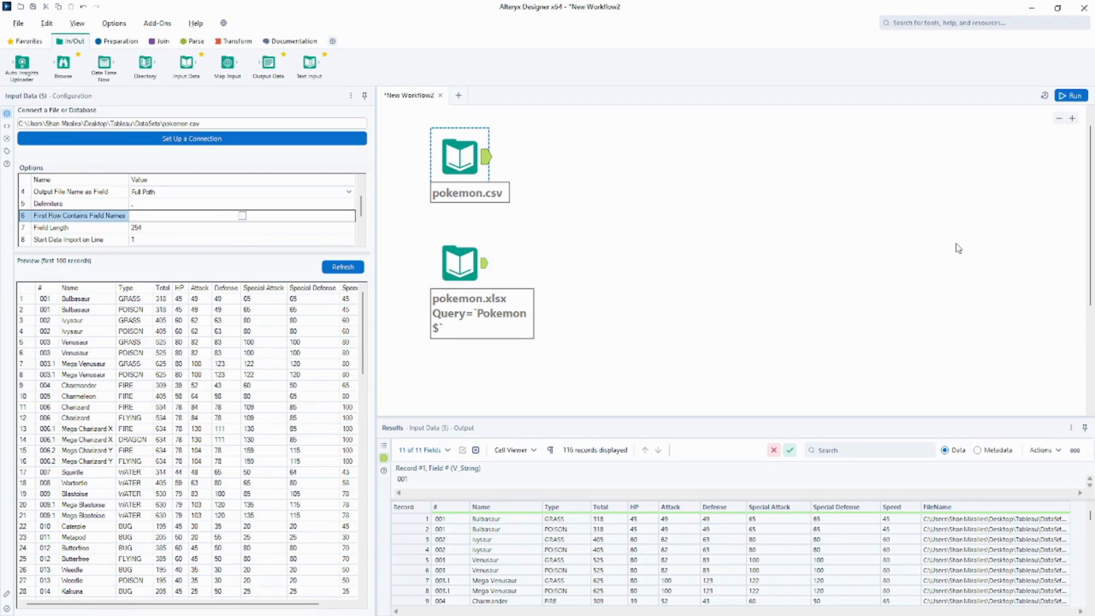
- Run the workflow to view the pokemon.csv output without header names, and switch its Search SubDirs option on and off again
click(1072, 97)
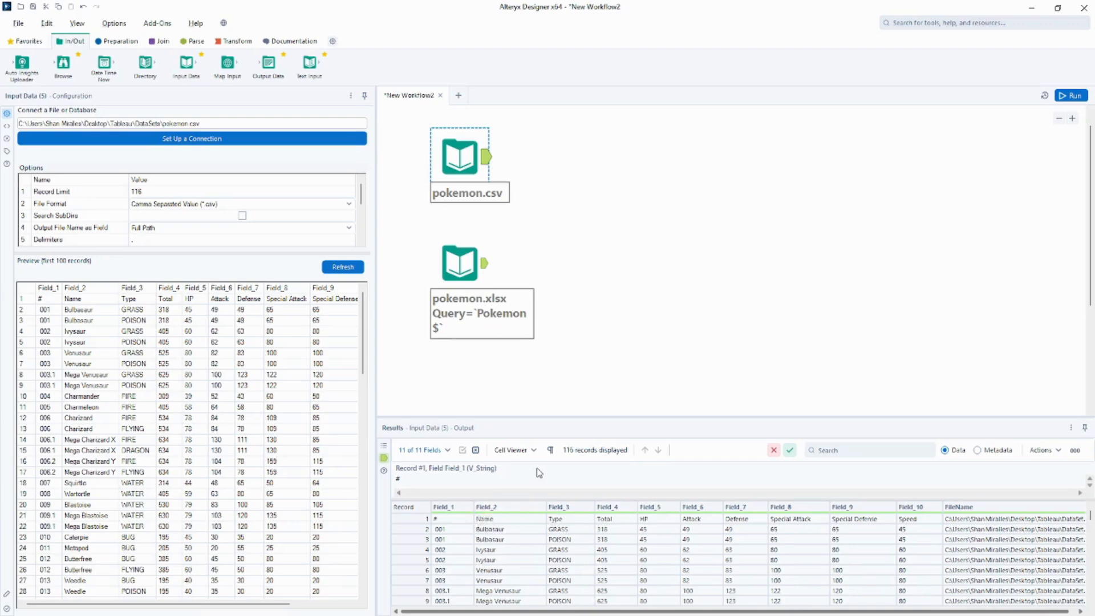
click(243, 215)
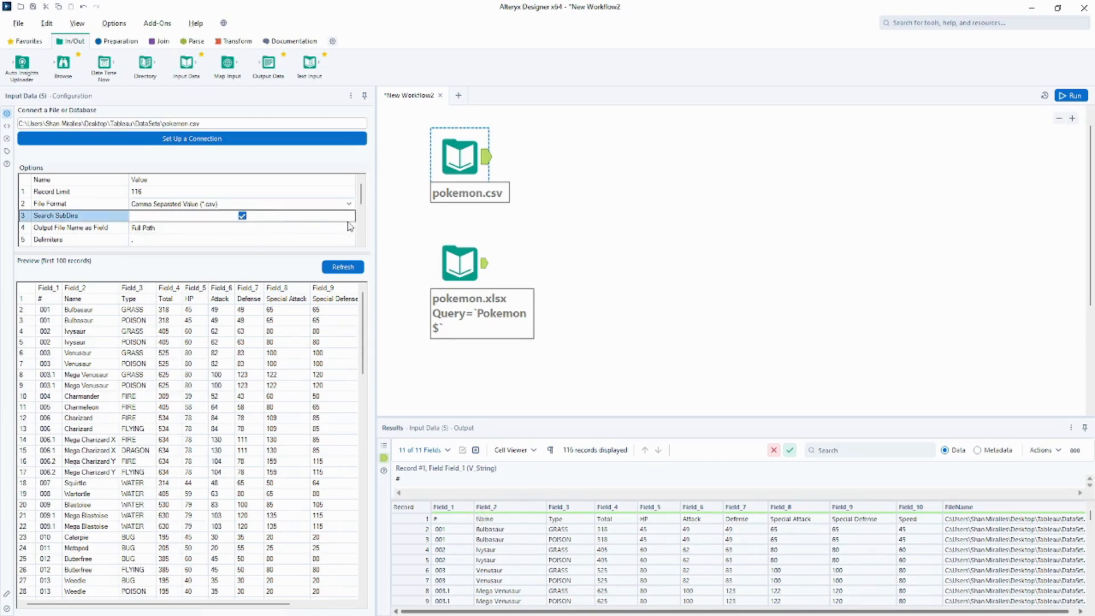
click(242, 215)
- Turn on First Row Contains Field Names for the pokemon.csv input and rerun the workflow
drag(278, 254, 277, 416)
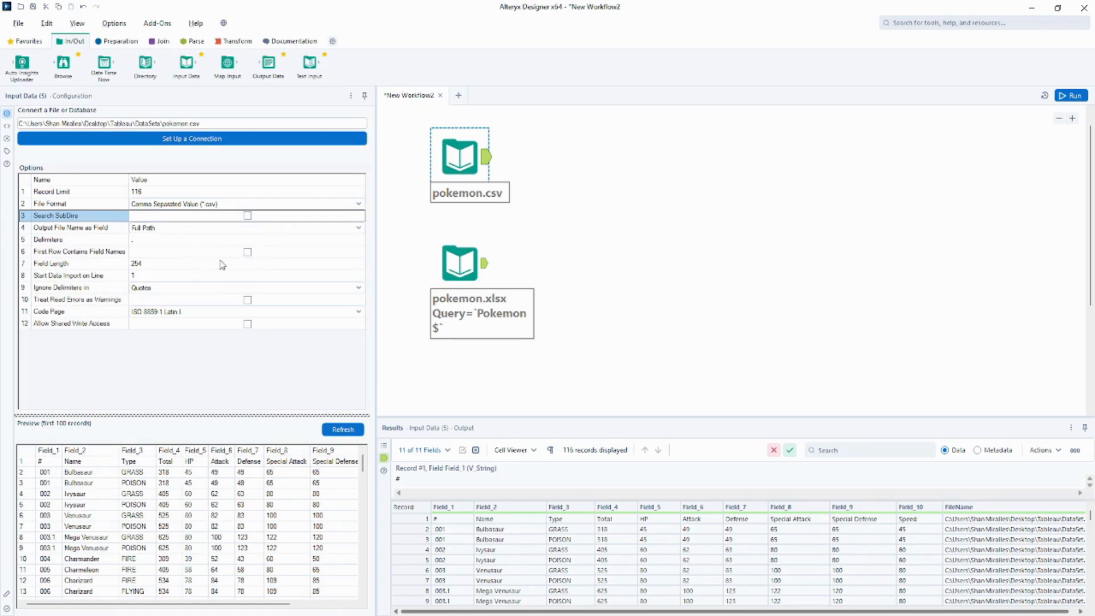
click(248, 252)
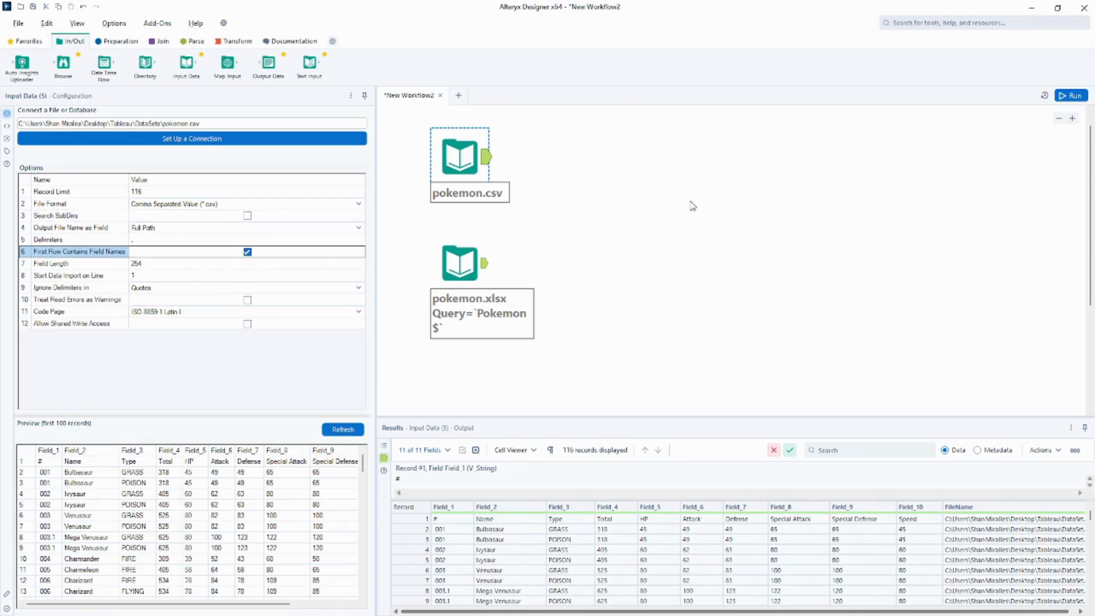
key(ctrl+r)
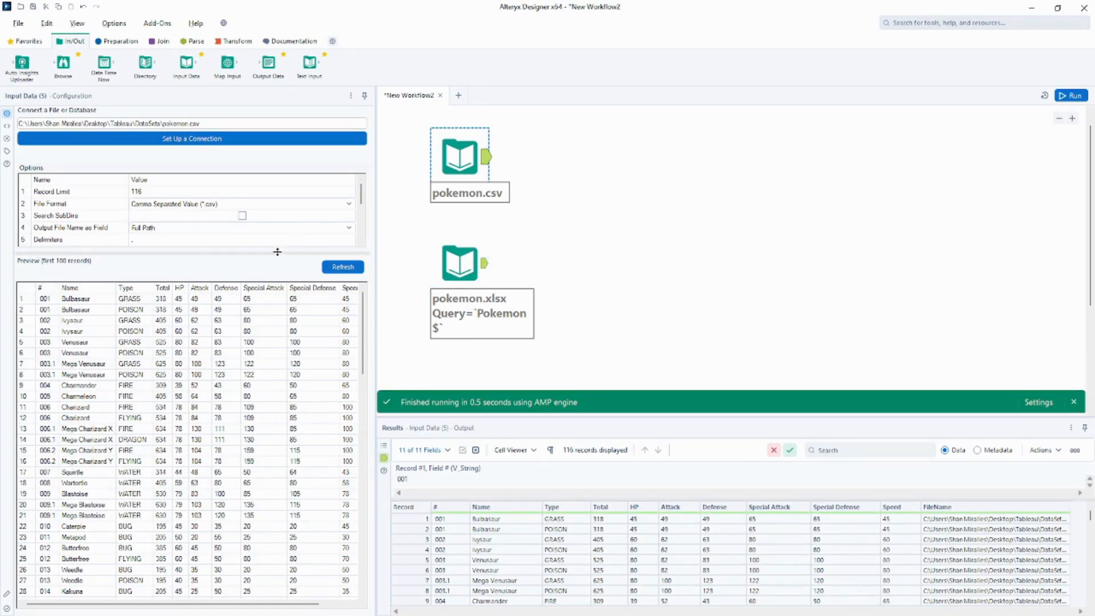
- Set Start Data Import on Line to 2 for the pokemon.csv input and refresh its preview
drag(277, 252, 259, 409)
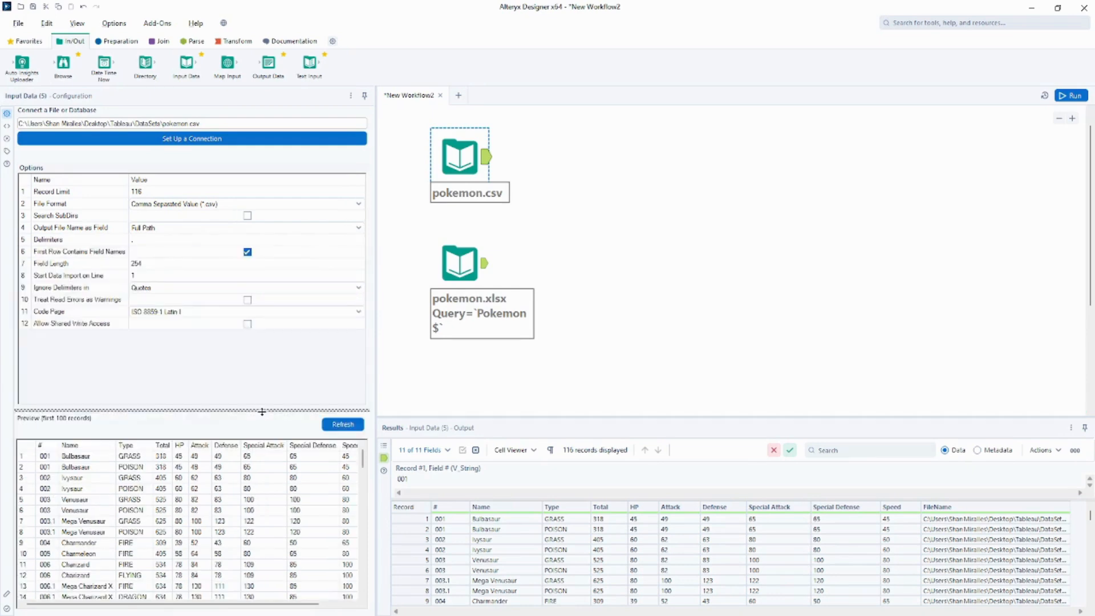
click(182, 276)
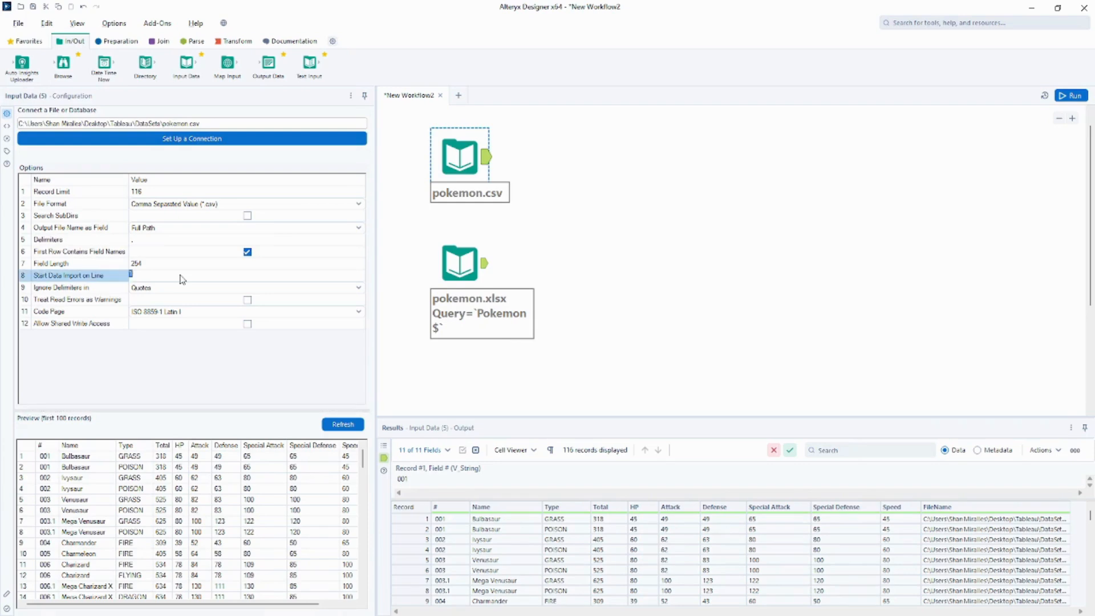
text(2)
click(342, 424)
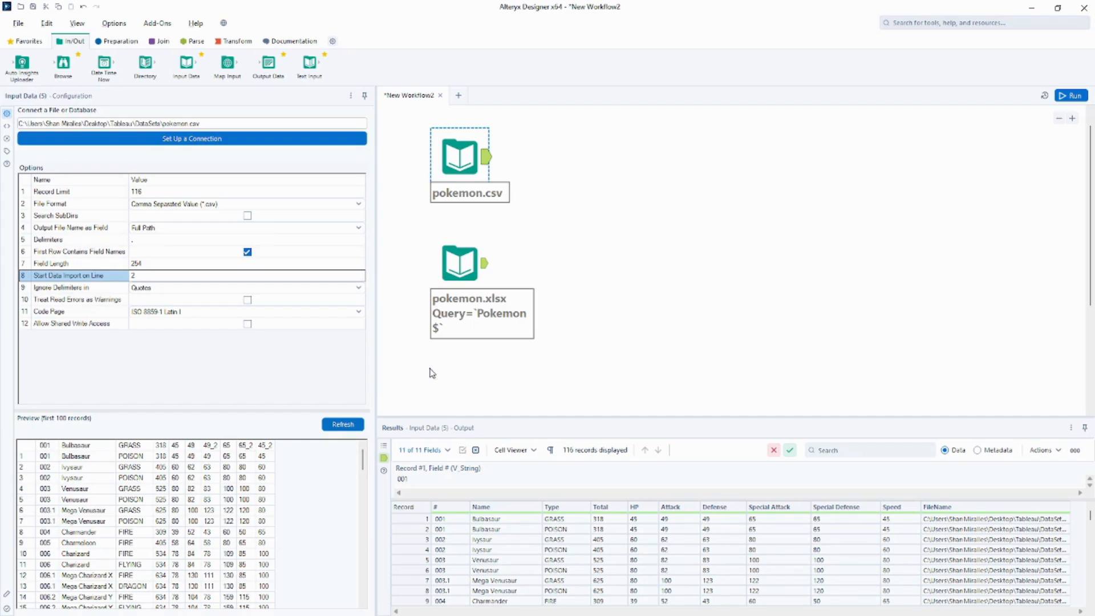
- Set the pokemon.csv input's Start Data Import on Line to 1 and refresh the preview
click(269, 276)
key(BackSpace)
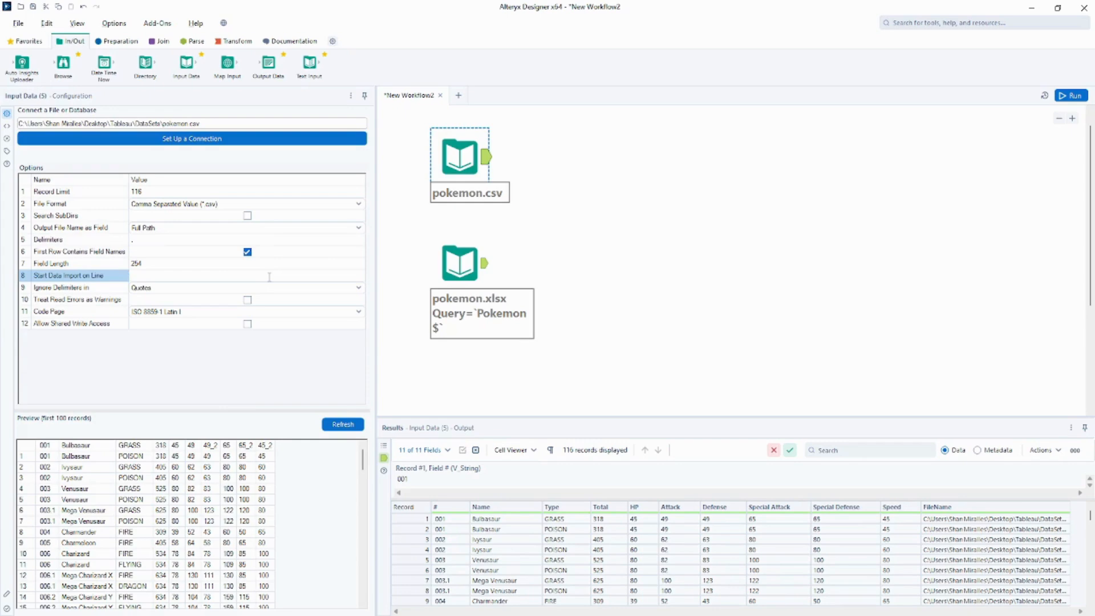
text(0)
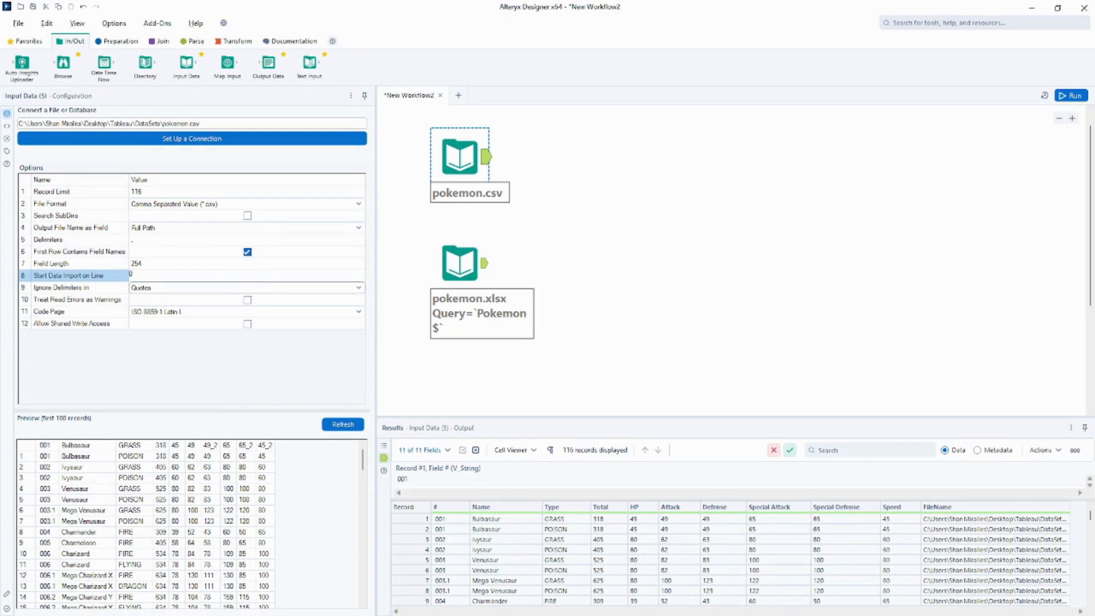
text(1)
click(340, 425)
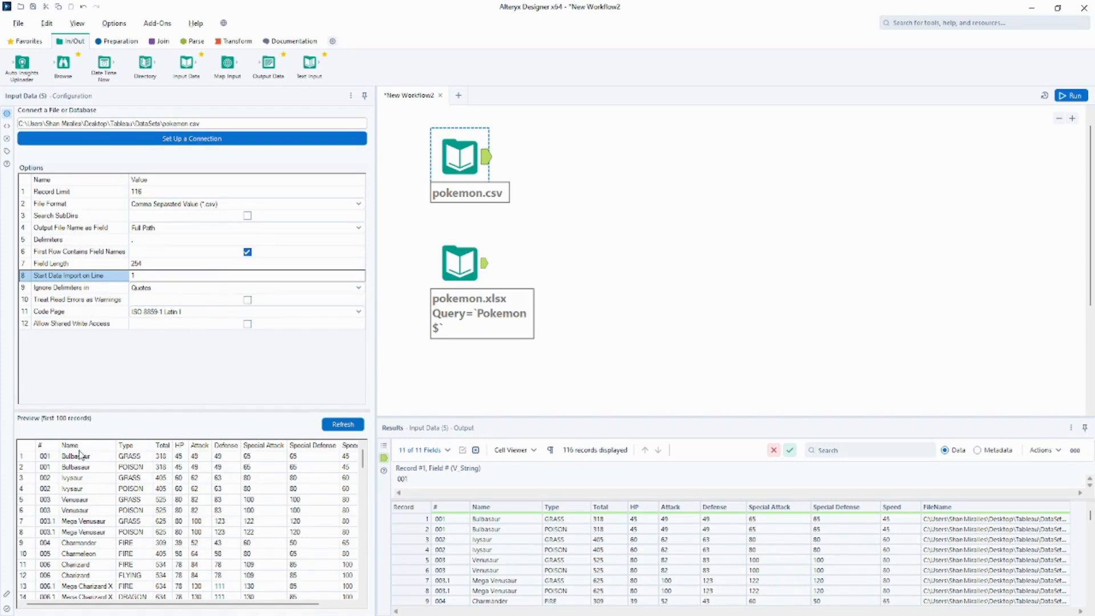
- Try a Start Data Import on Line value of 0 for the pokemon.csv input and refresh the preview
click(154, 277)
text(0)
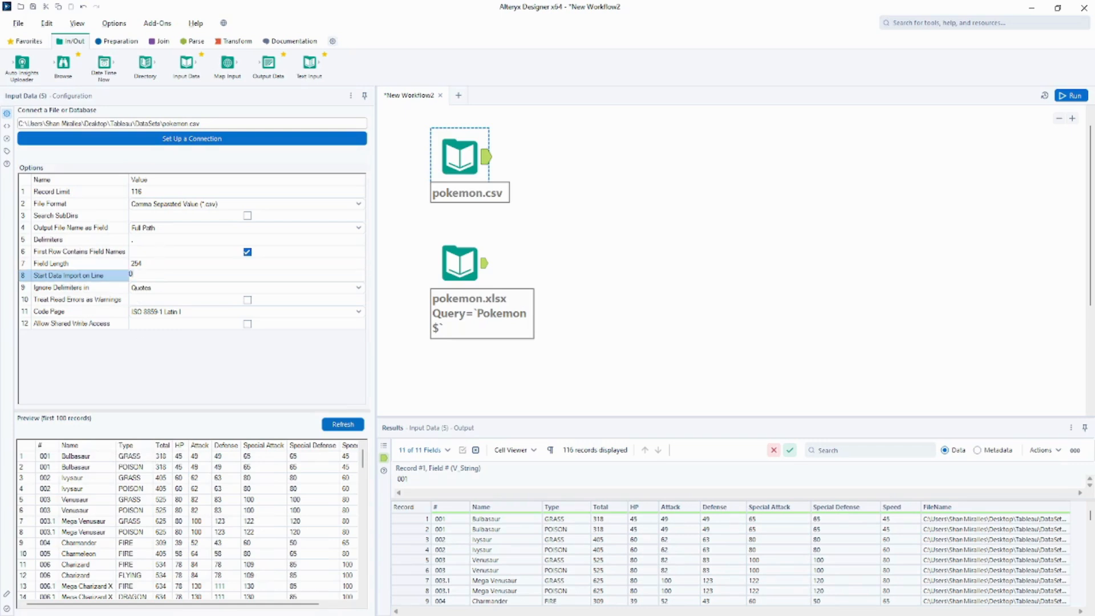
click(332, 426)
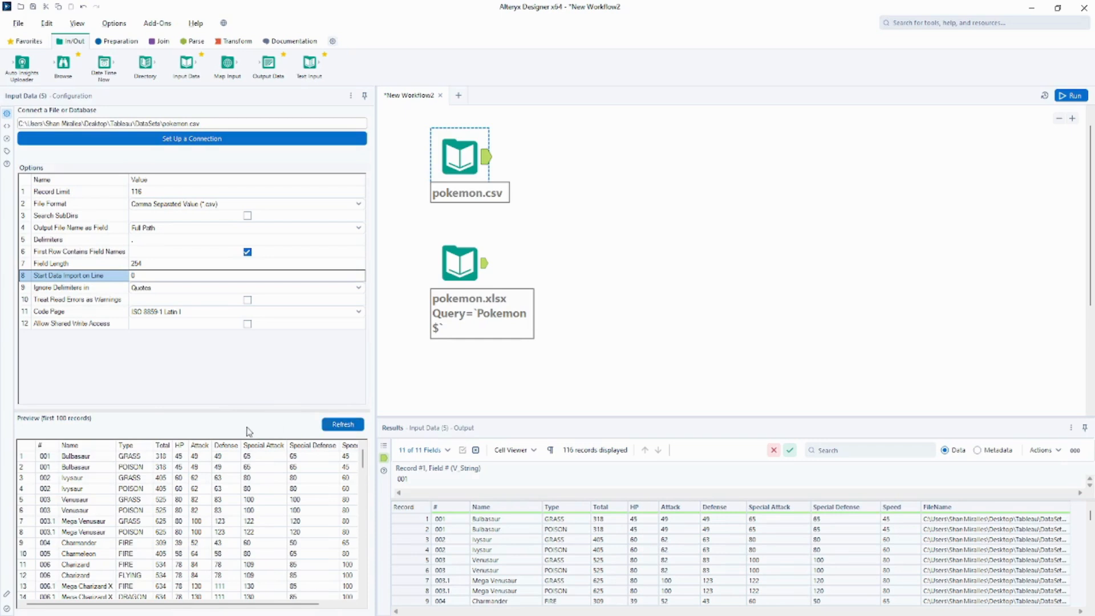
click(335, 425)
- Restore the pokemon.csv input's Start Data Import on Line to 1 and refresh its preview
click(212, 276)
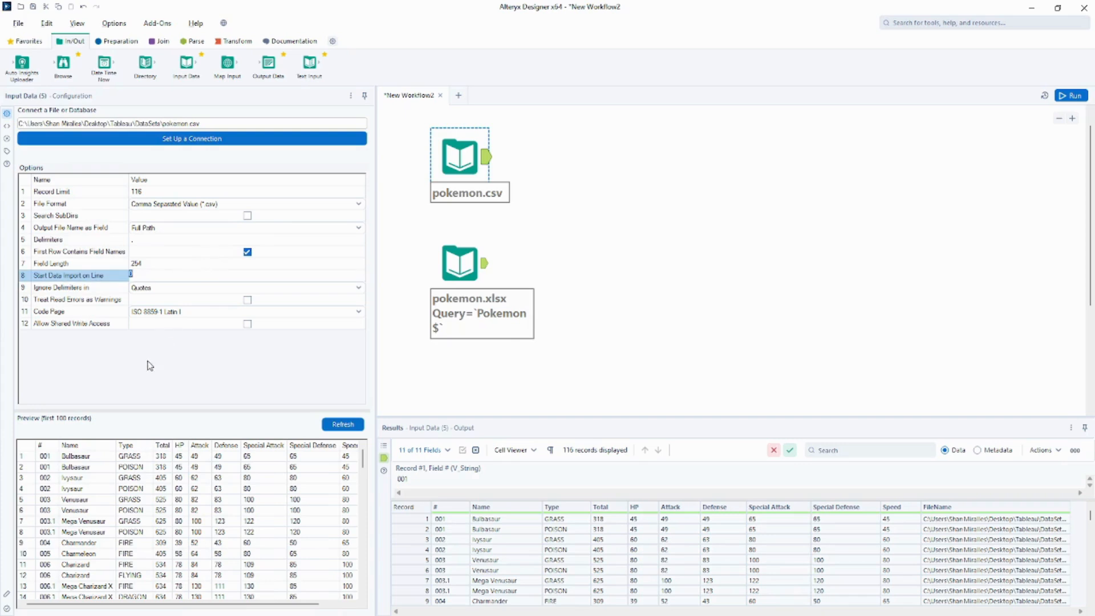
text(1)
click(335, 425)
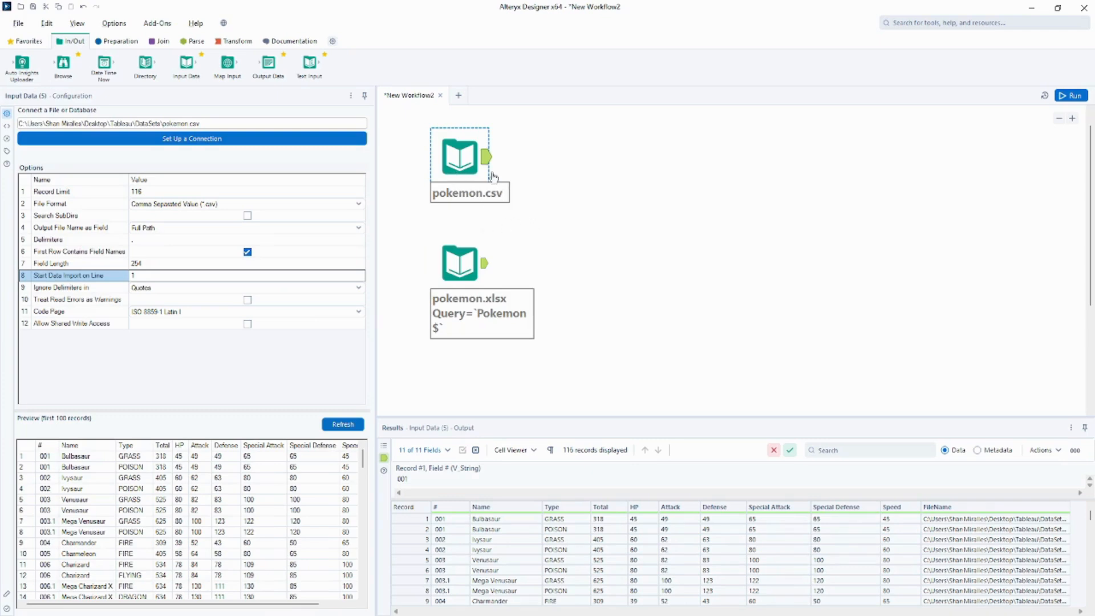
- Preview the pokemon.xlsx input with First Row Contains Data turned on, and turn the option off again with a refreshed preview
click(464, 263)
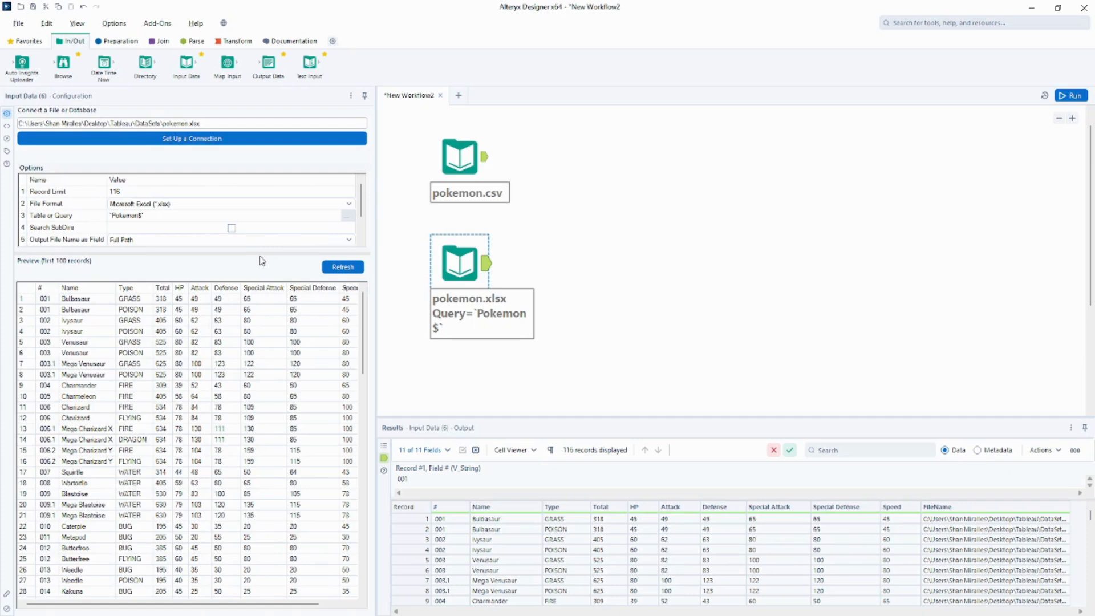
drag(254, 253, 254, 382)
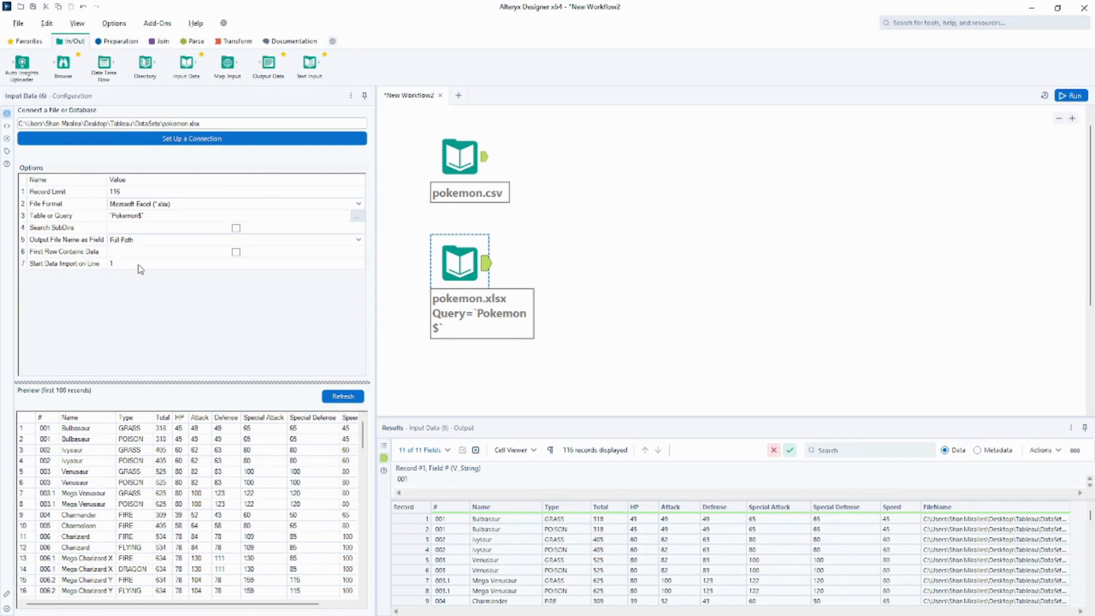
click(236, 252)
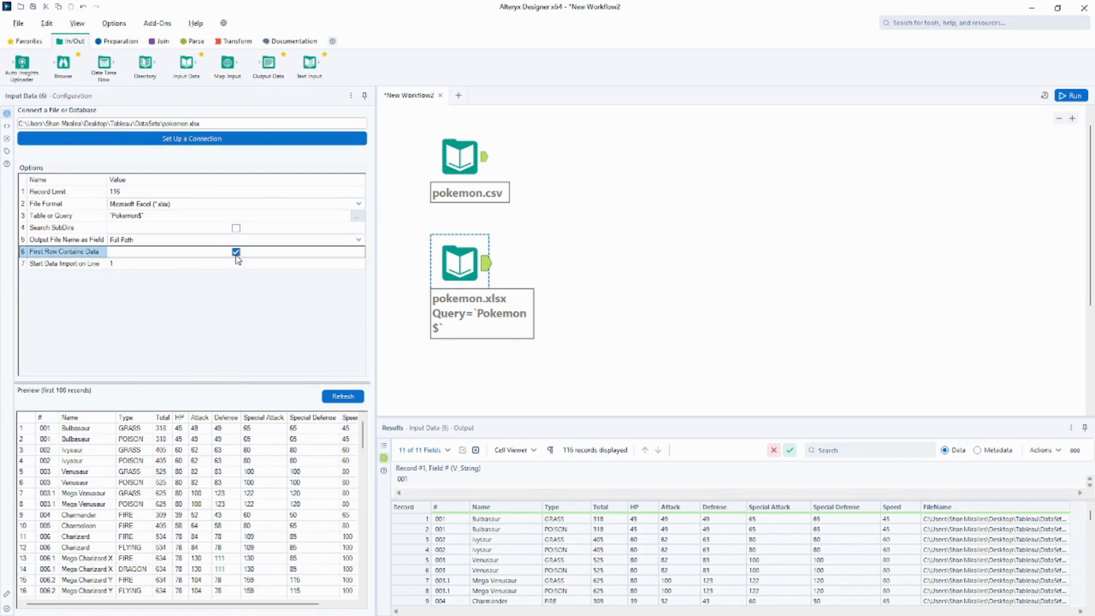
click(343, 397)
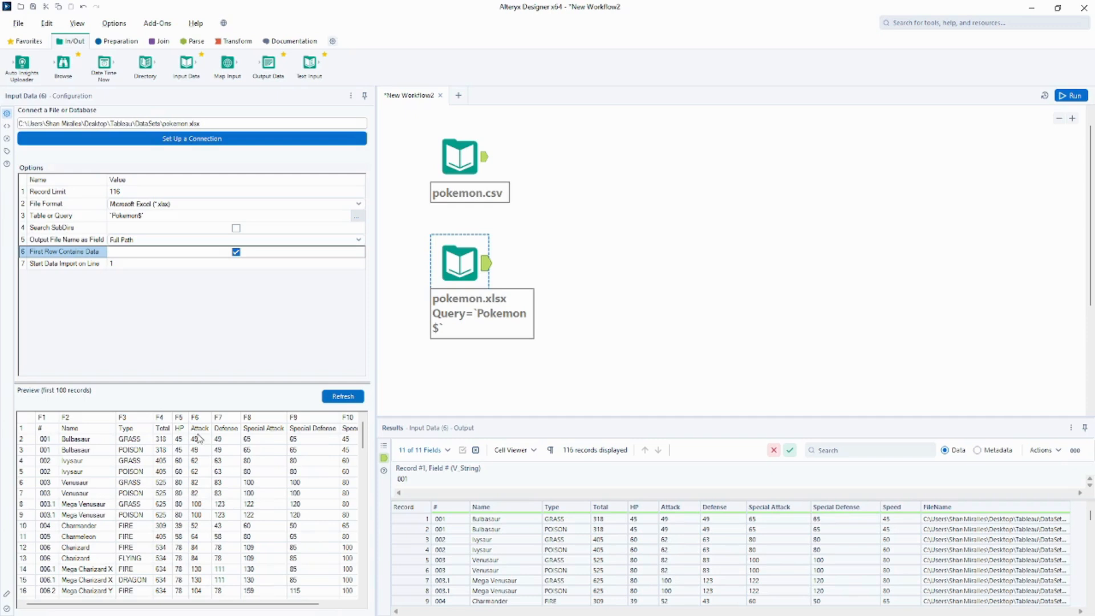
click(236, 252)
click(342, 396)
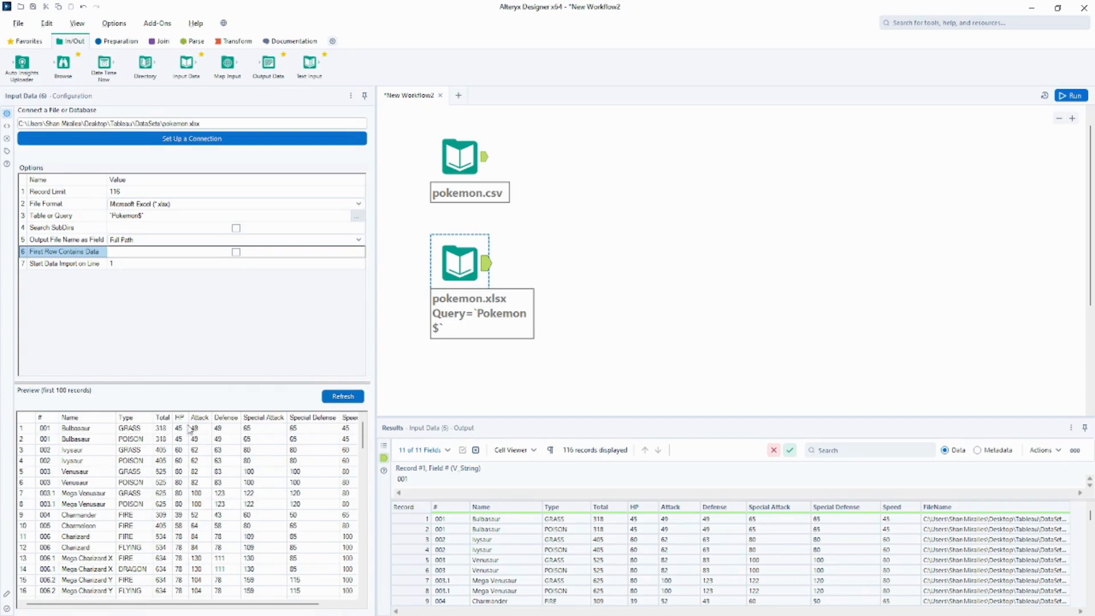
- Set Start Data Import on Line to 2 for the pokemon.xlsx input and refresh its preview
click(121, 265)
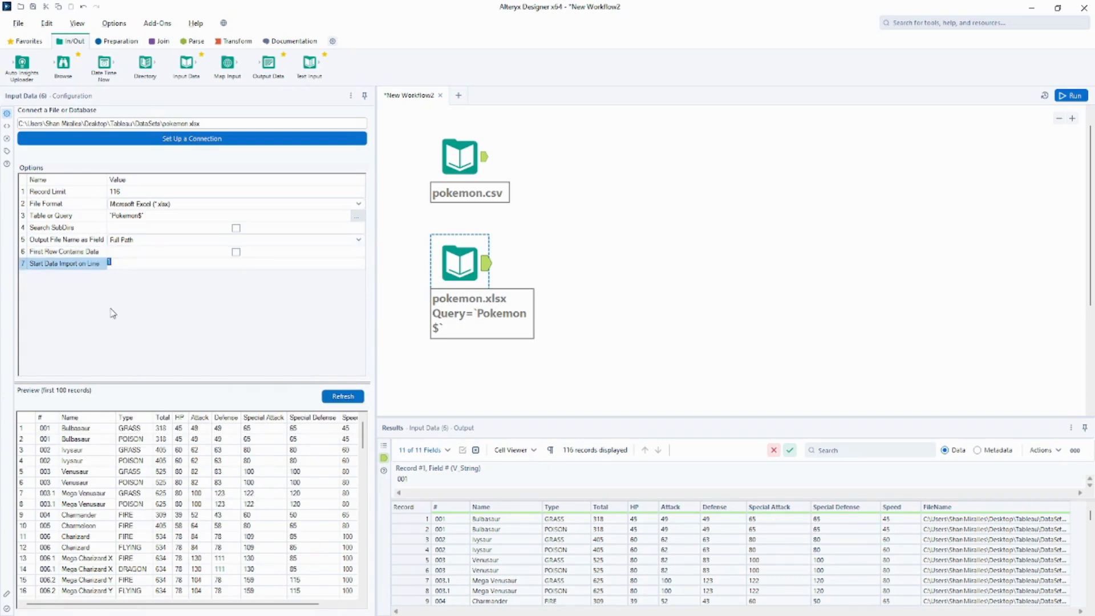
text(23)
key(BackSpace)
click(329, 401)
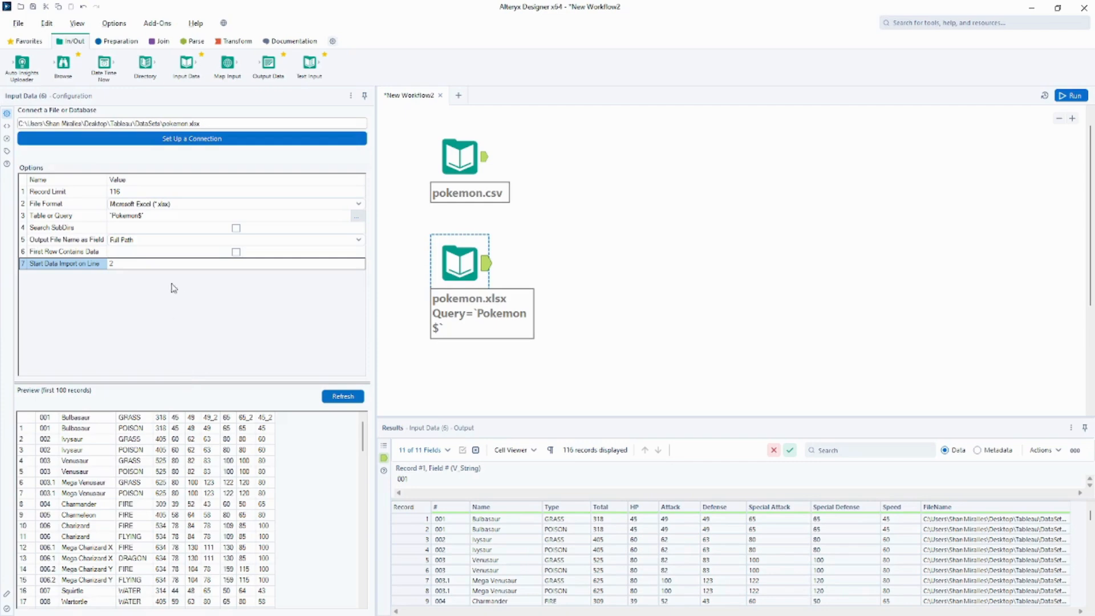
- Set the pokemon.xlsx input's Start Data Import on Line back to 1 and refresh the preview
click(169, 262)
text(1)
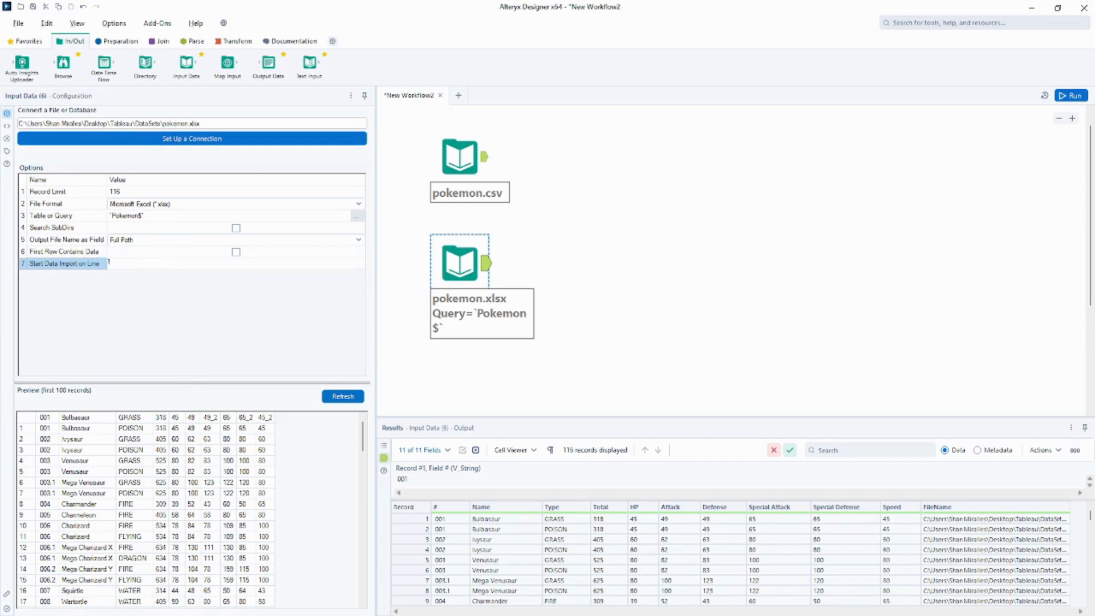
click(342, 396)
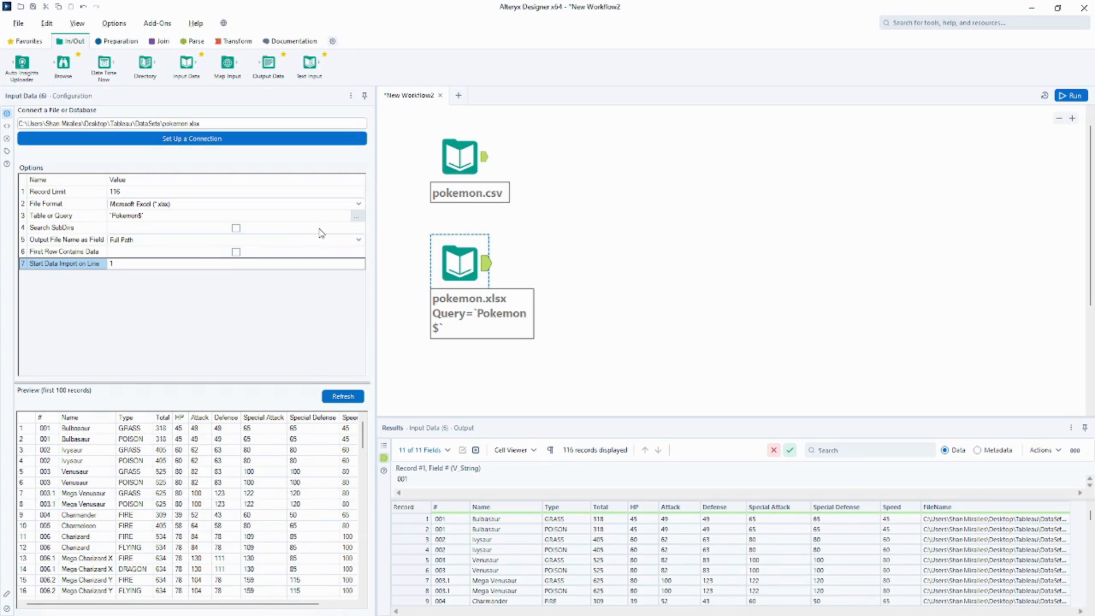
- Rerun the workflow and check the output records of the pokemon.csv and pokemon.xlsx inputs
click(633, 259)
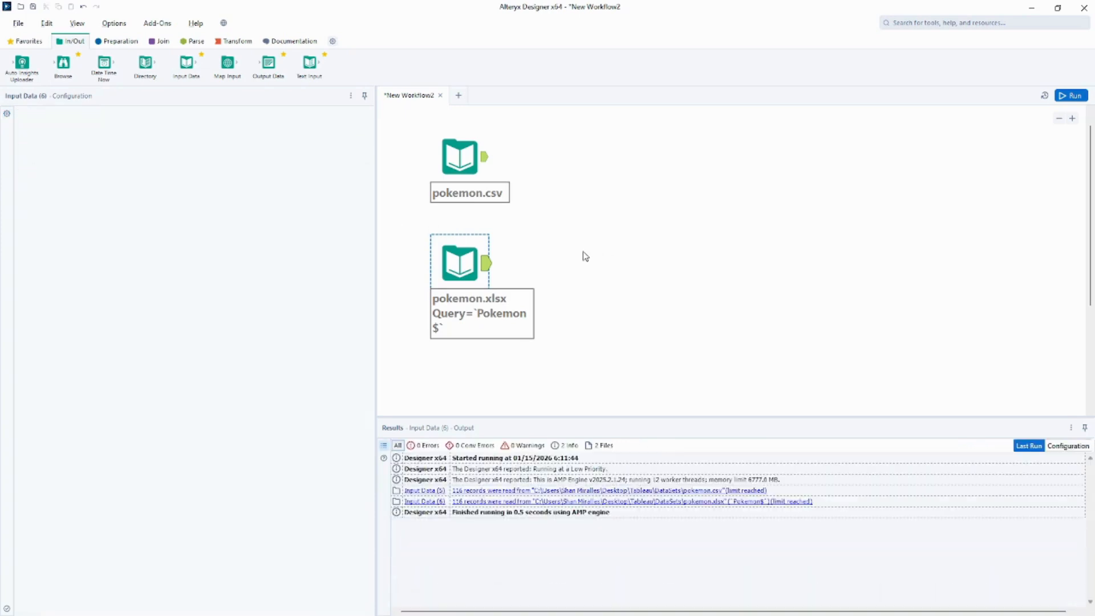
click(461, 264)
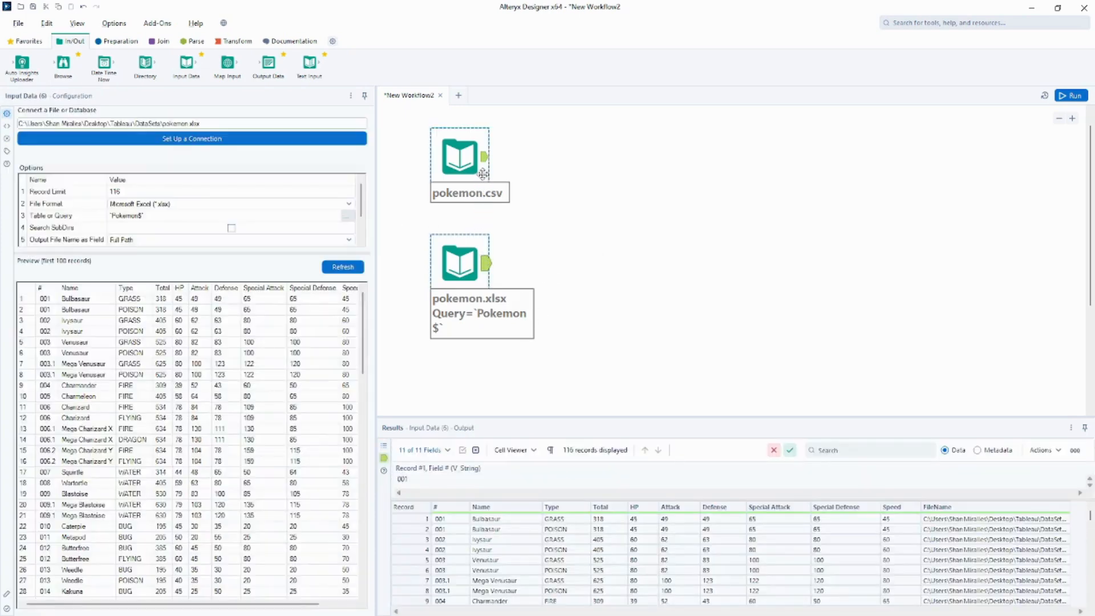
click(484, 165)
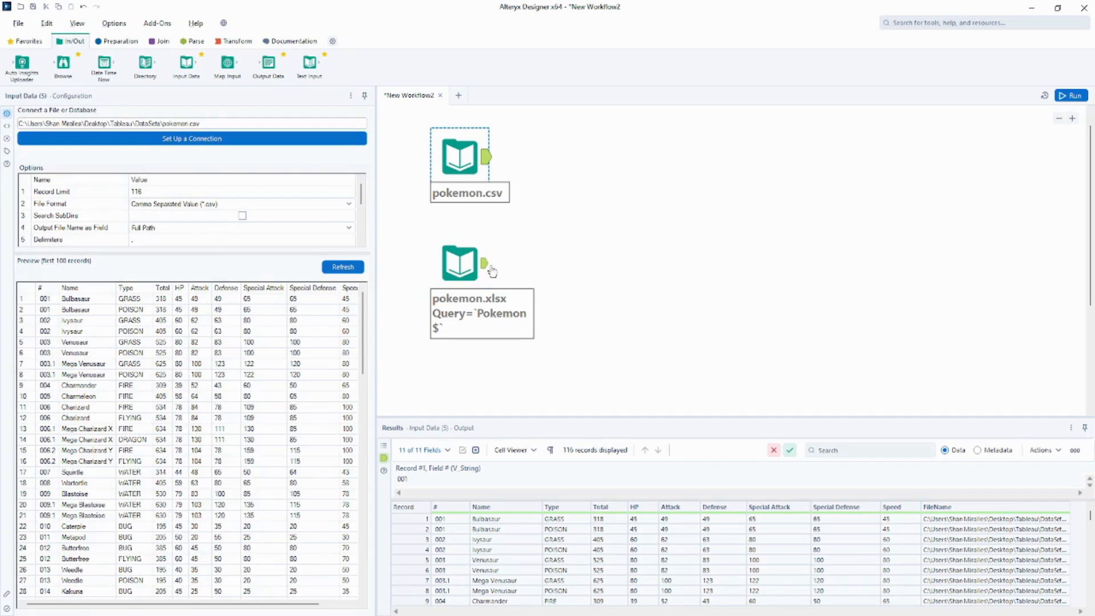
click(1070, 96)
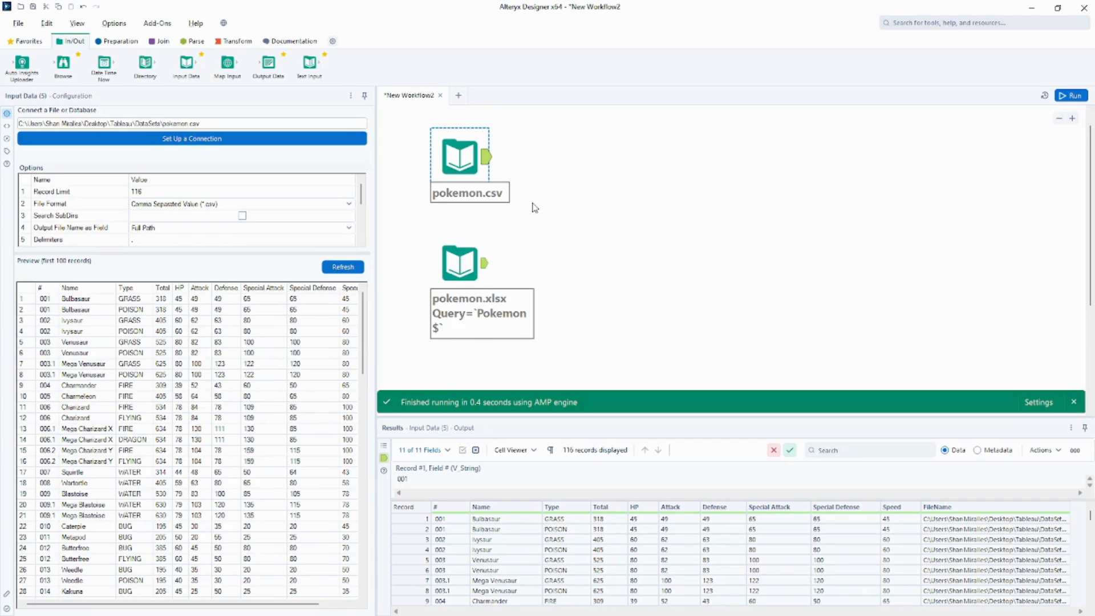
click(488, 270)
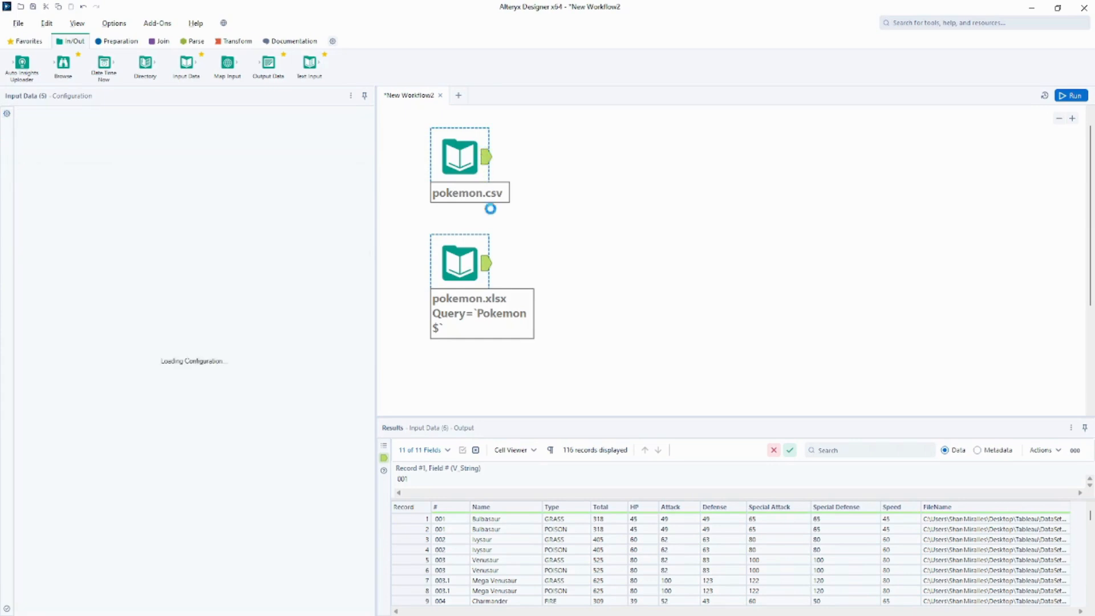